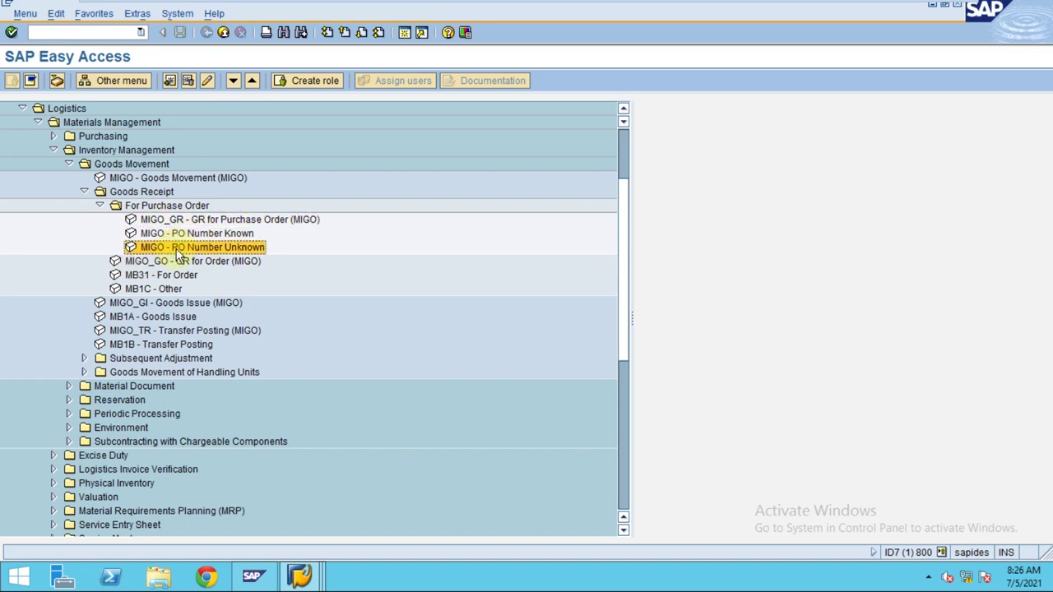
- Launch MIGO_GR from Goods Receipt > For Purchase Order in the Easy Access menu
click(177, 233)
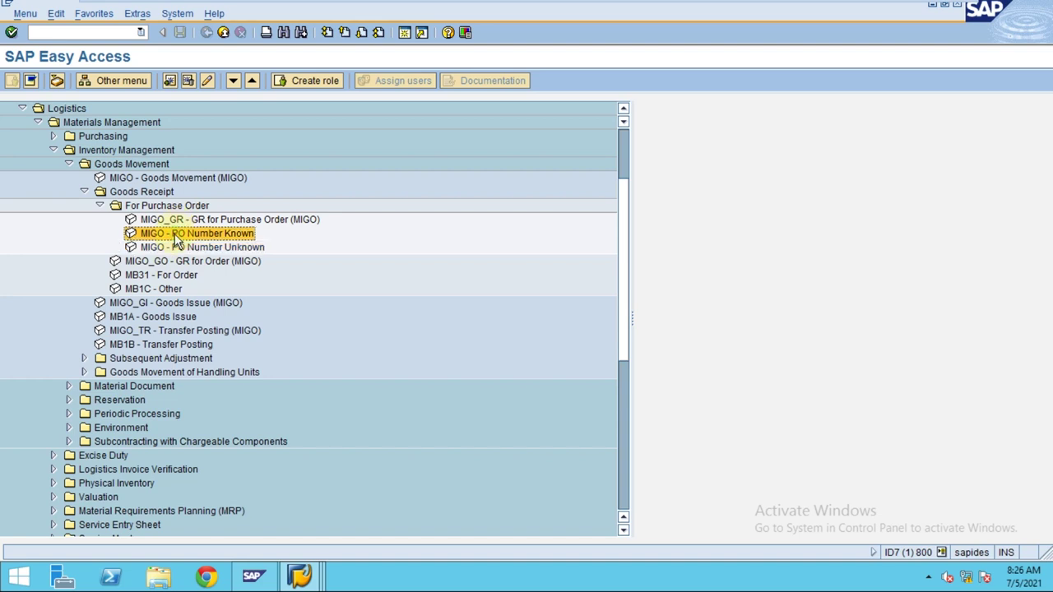
click(173, 220)
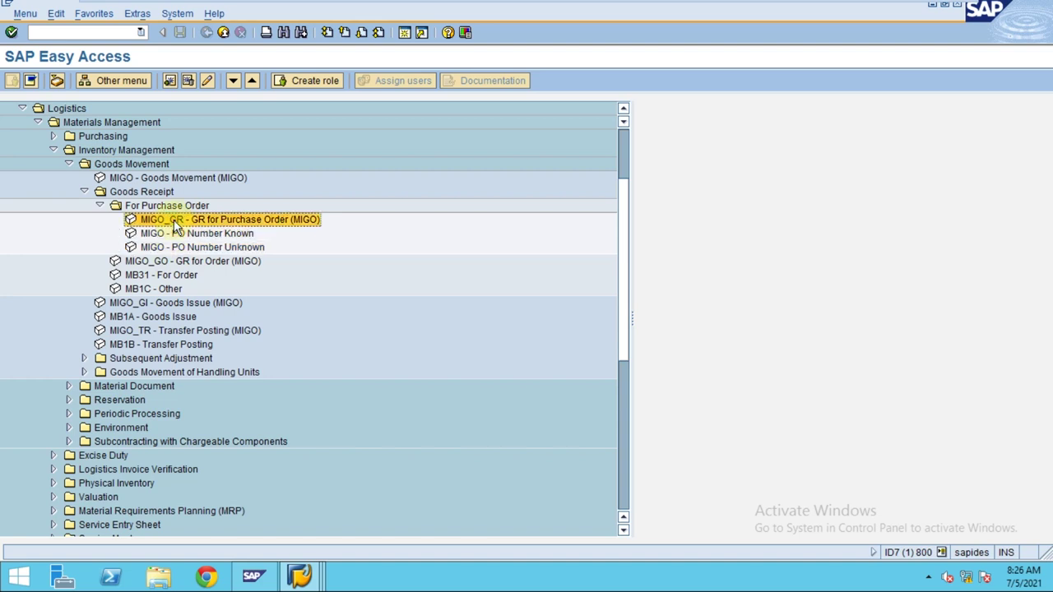
double_click(176, 235)
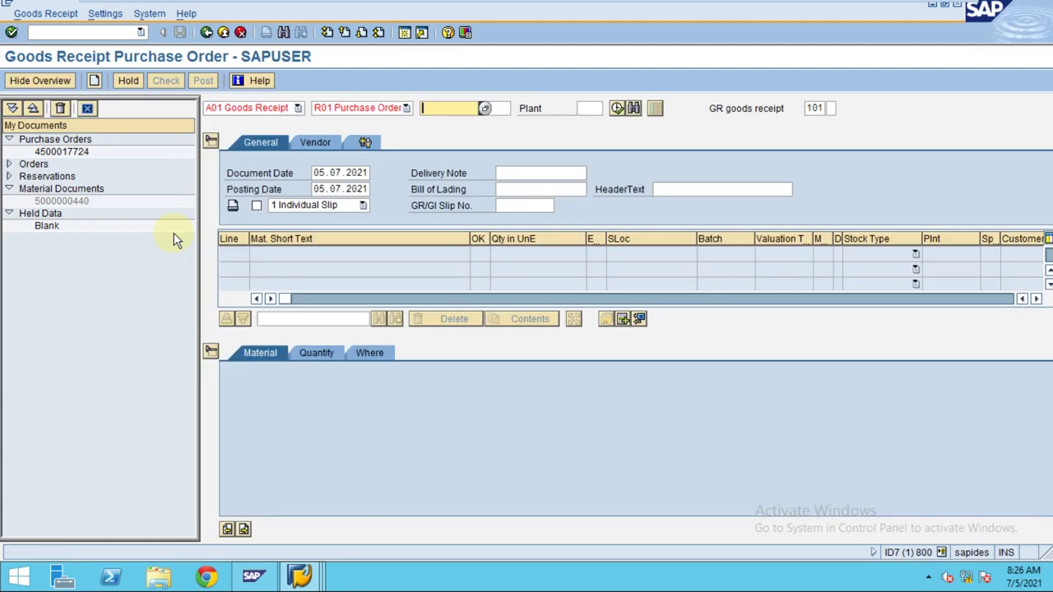
- Search purchase orders by asset for company code 28 and highlight the one for asset 3012
click(485, 108)
click(582, 213)
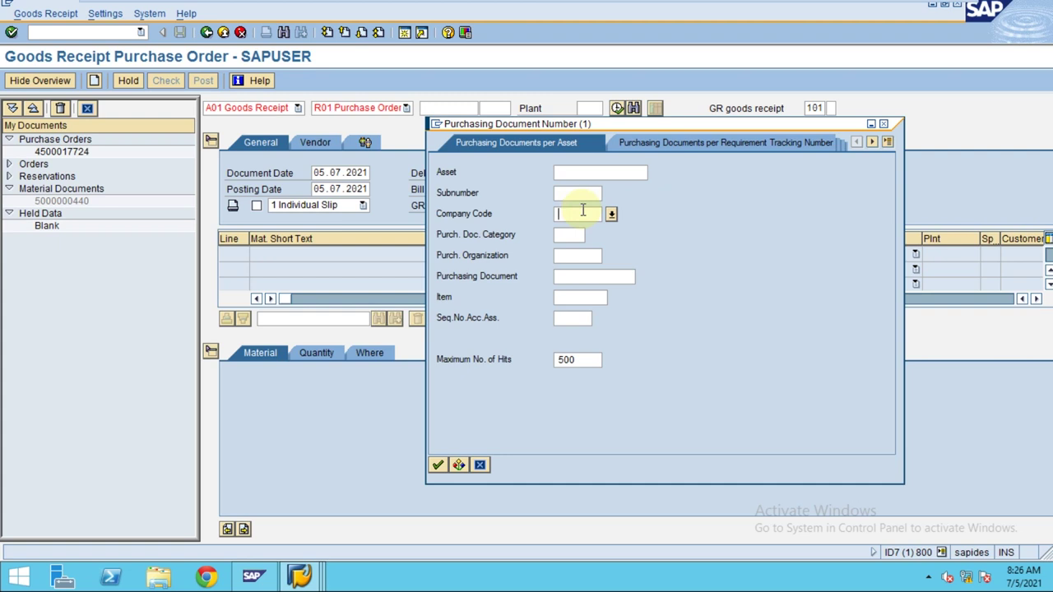
text(28)
key(Return)
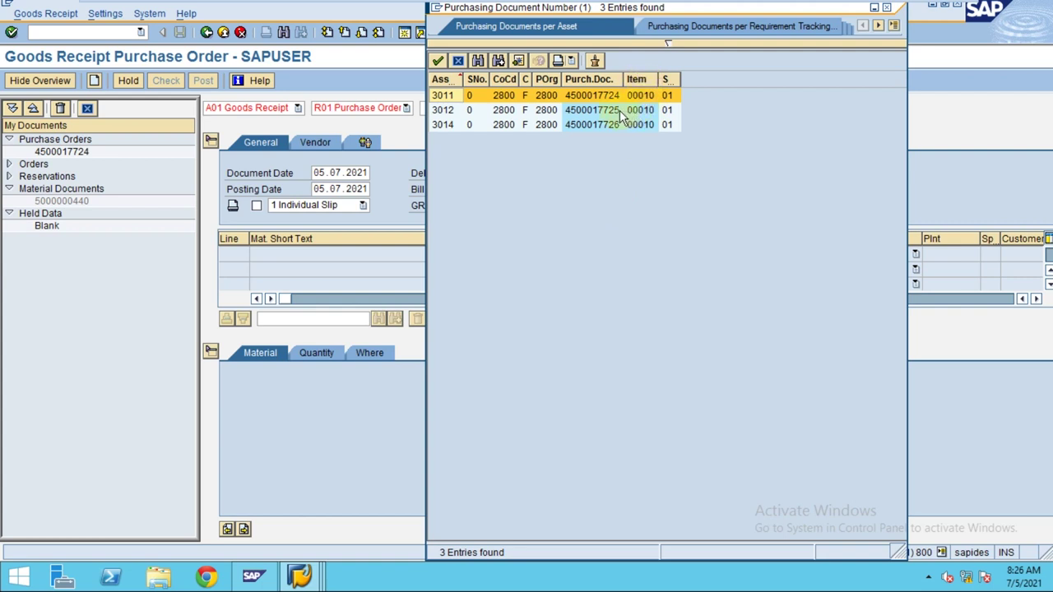
click(616, 111)
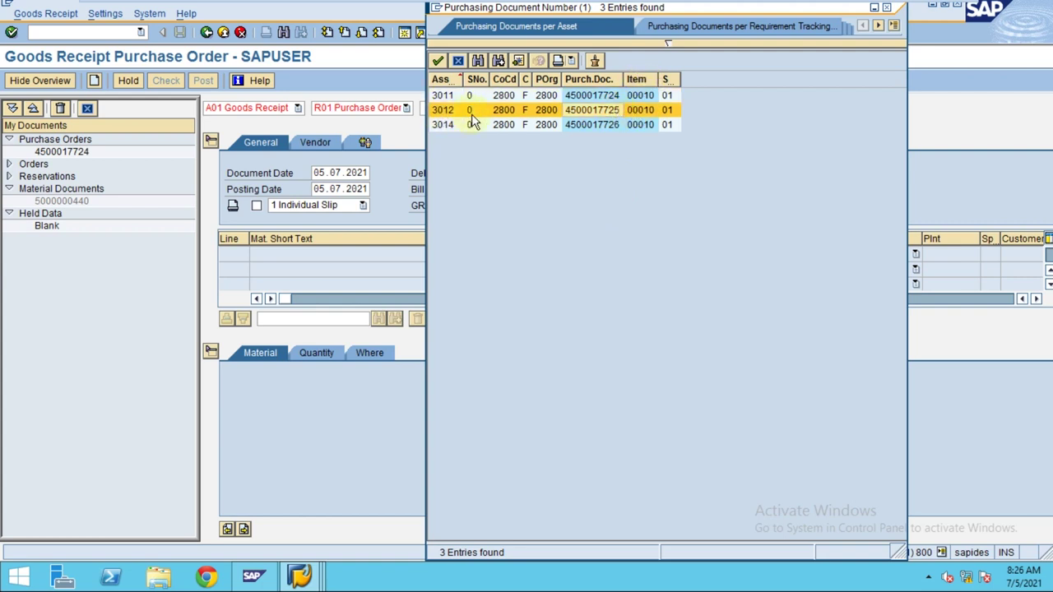
mouse_move(724, 6)
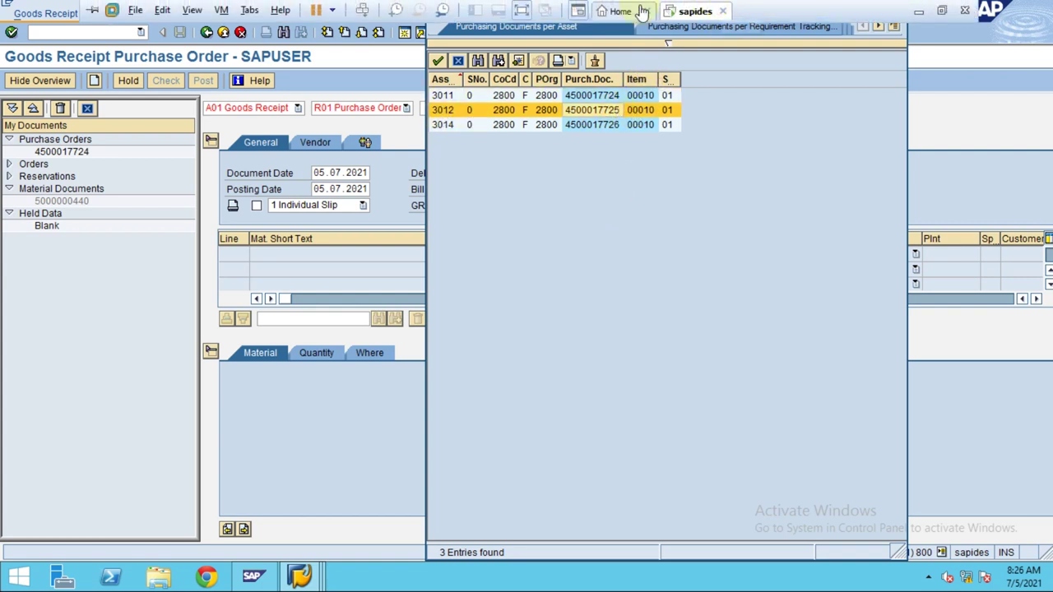
mouse_move(576, 6)
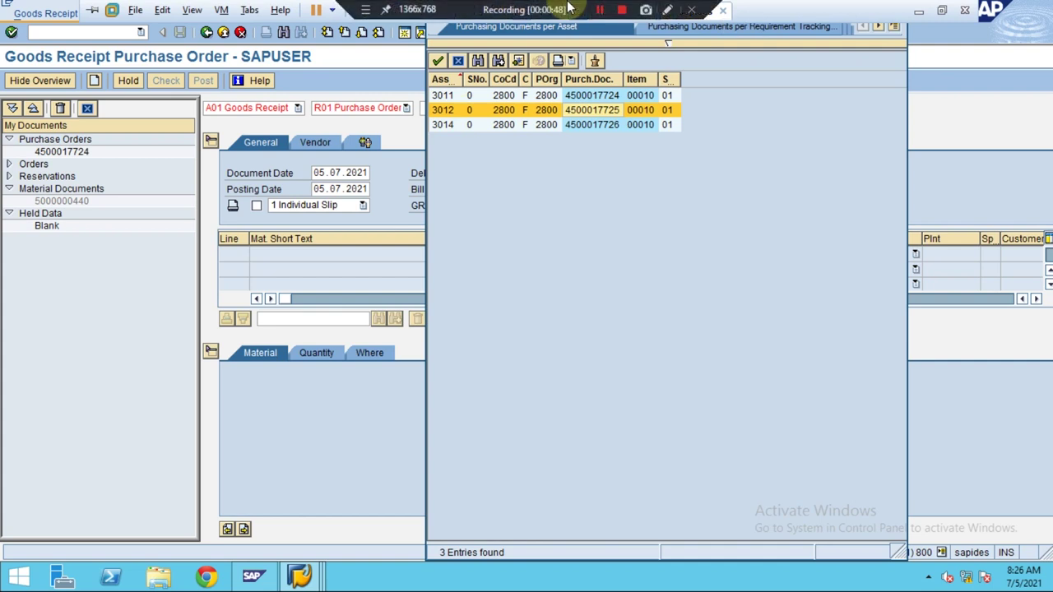
click(673, 11)
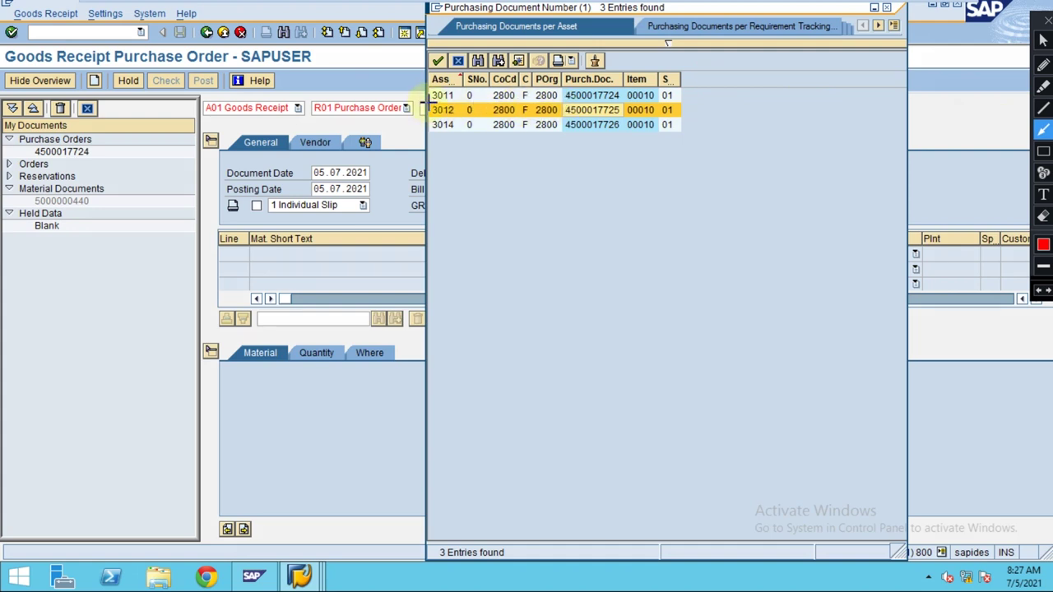
drag(429, 98, 433, 102)
click(1042, 153)
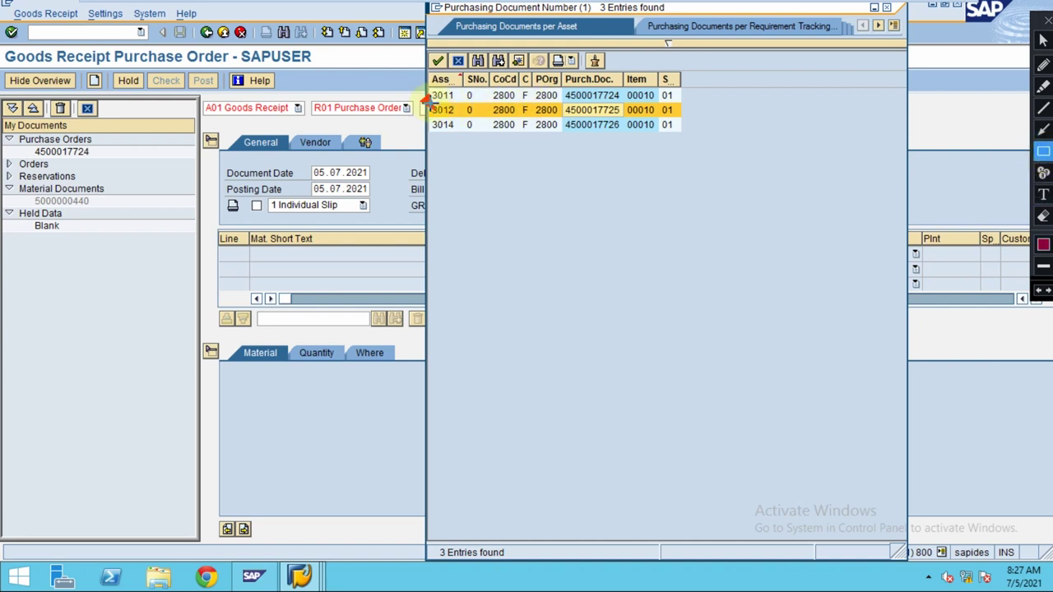
key(Escape)
mouse_move(539, 8)
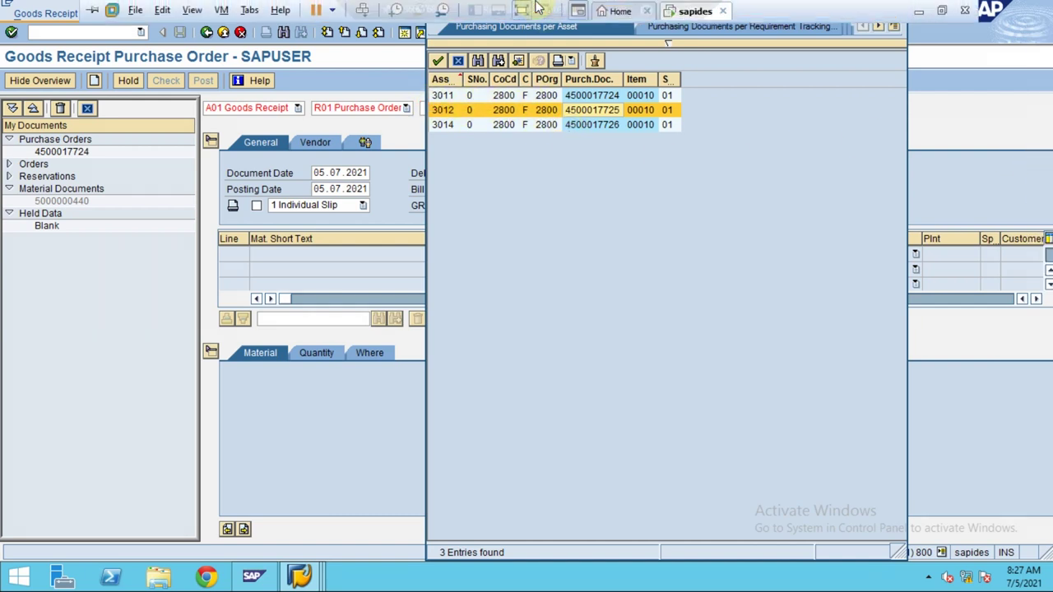
click(666, 10)
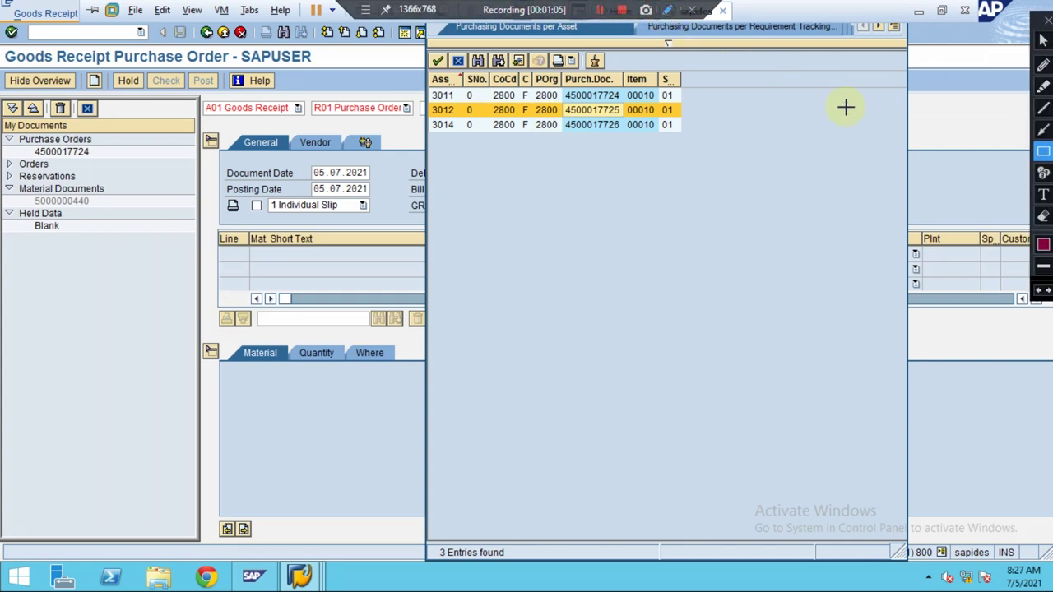
drag(427, 104, 680, 117)
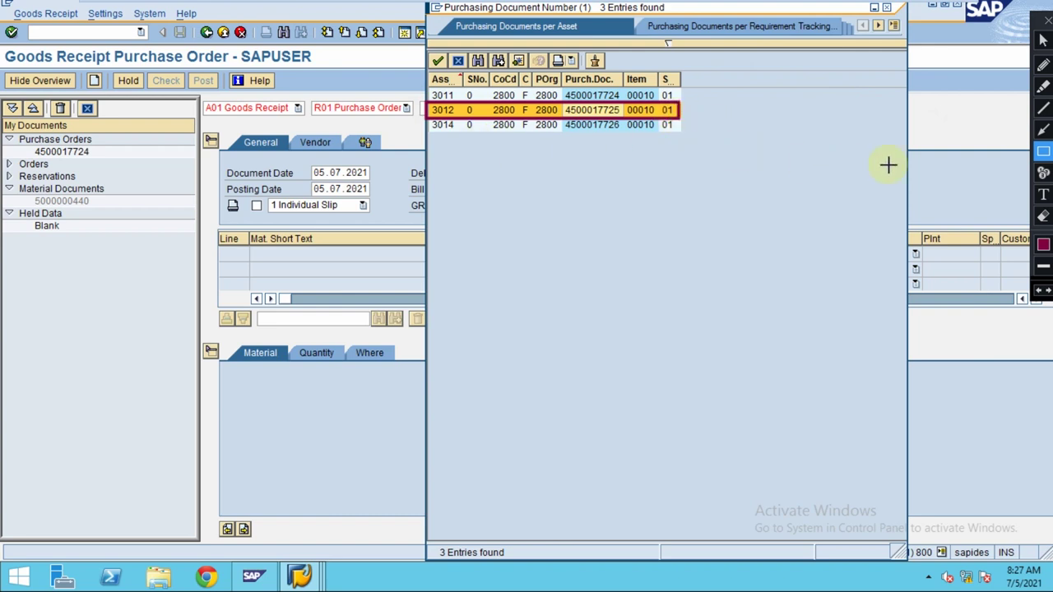
click(1041, 129)
drag(818, 125, 681, 125)
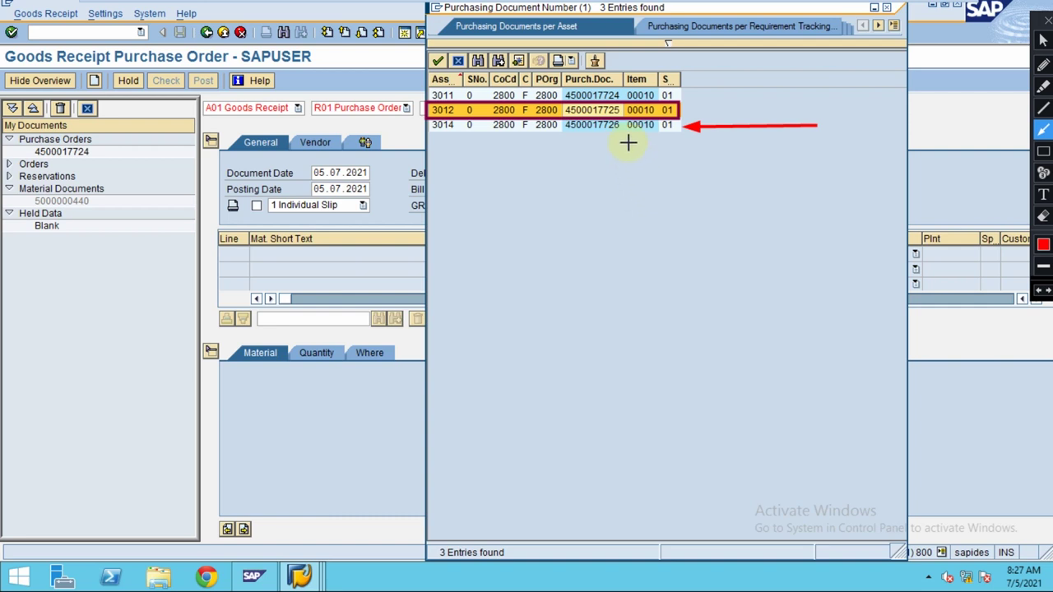
key(Escape)
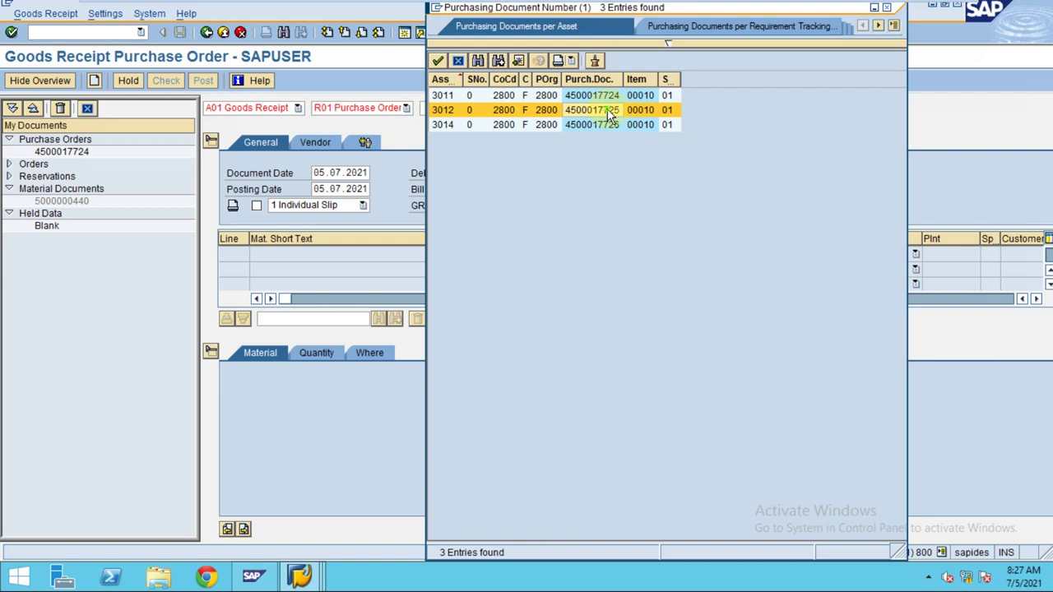
double_click(609, 111)
click(610, 110)
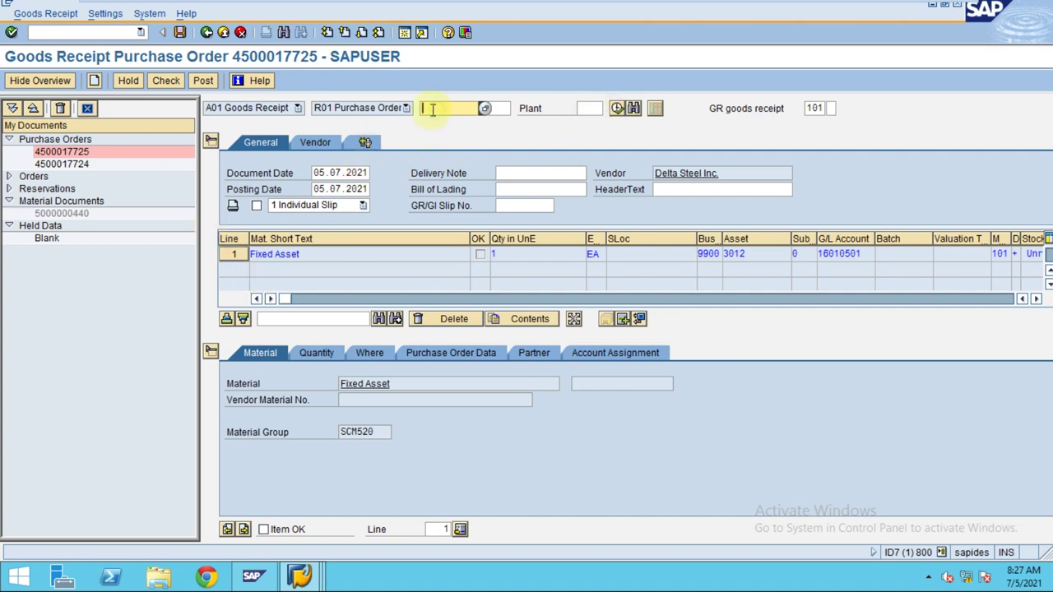
- Keep the A01 Goods Receipt action and review the PO number, document and posting dates
click(249, 108)
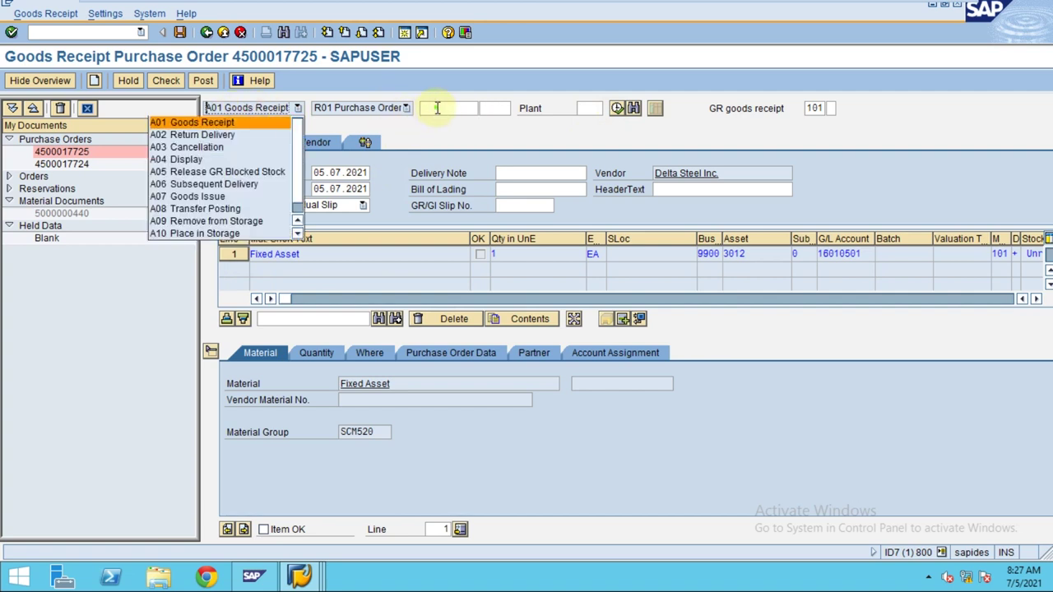
key(Escape)
click(462, 107)
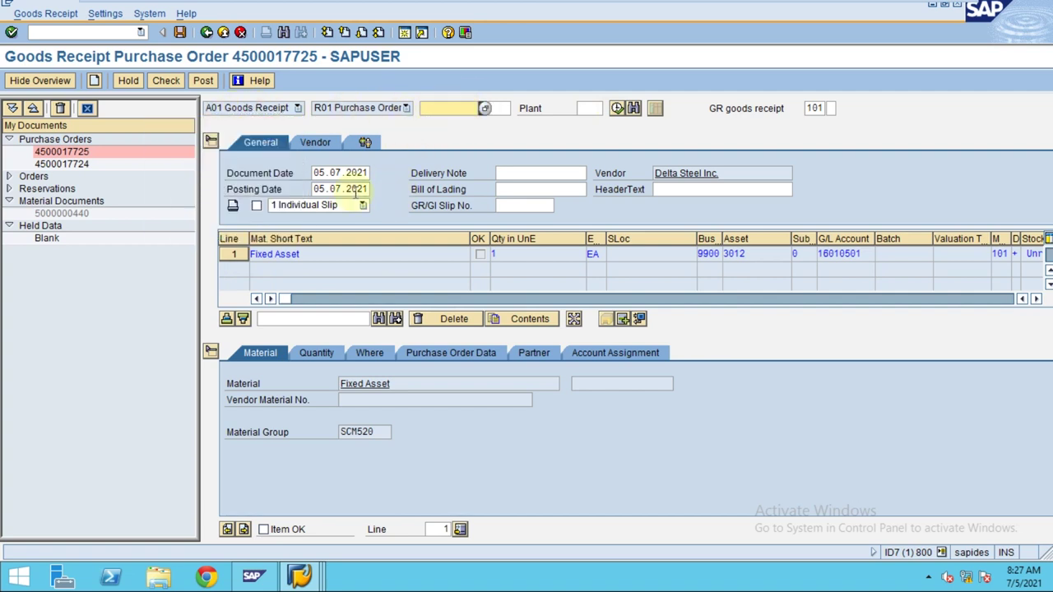
click(330, 176)
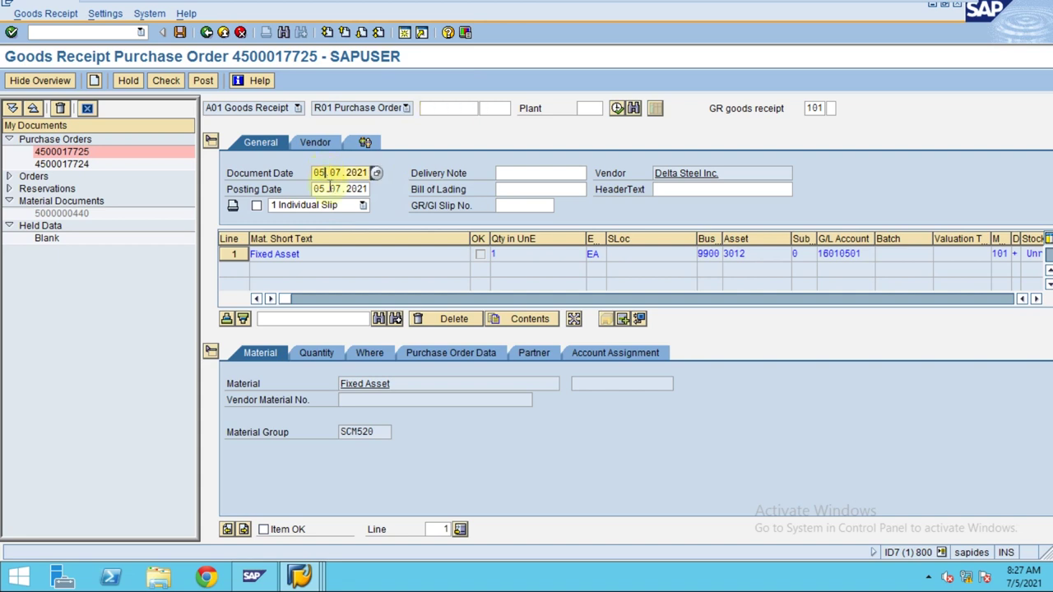
click(326, 189)
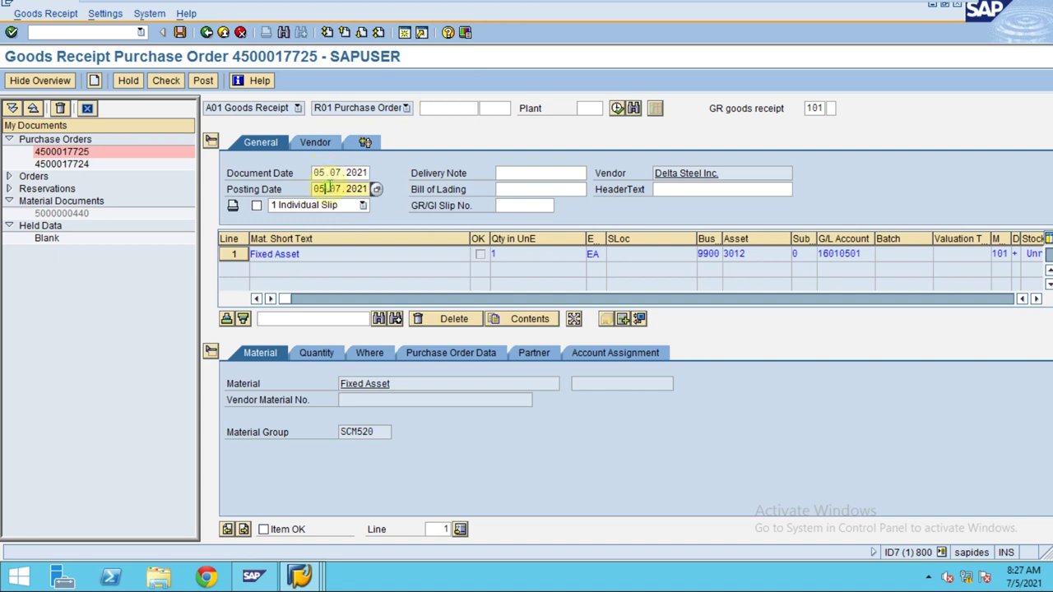
- Review the item's Quantity, Where and PO Data tabs, leaving delivery completed set automatically
click(323, 357)
click(378, 358)
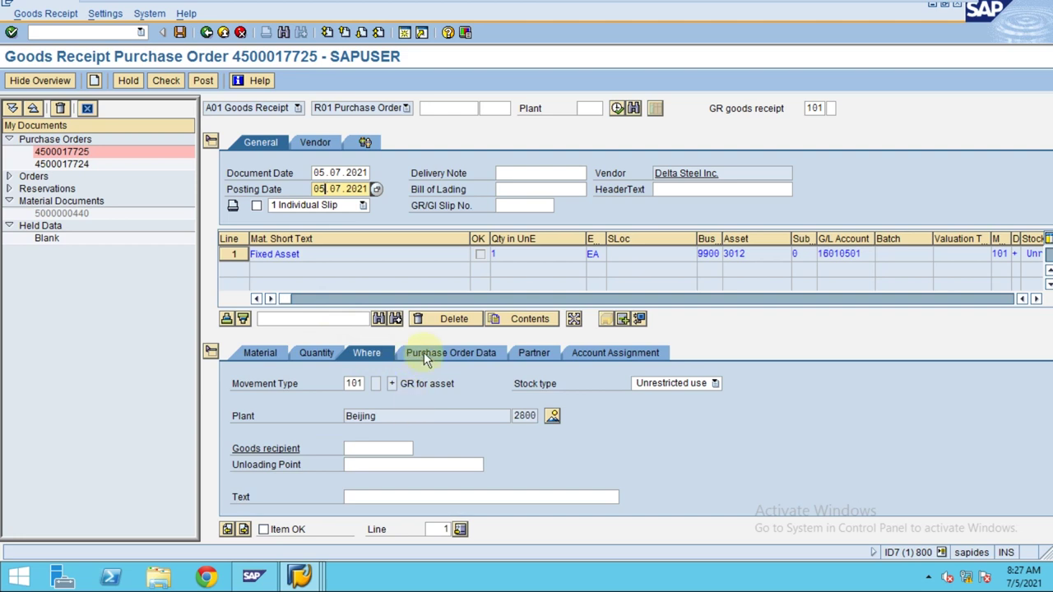
click(355, 449)
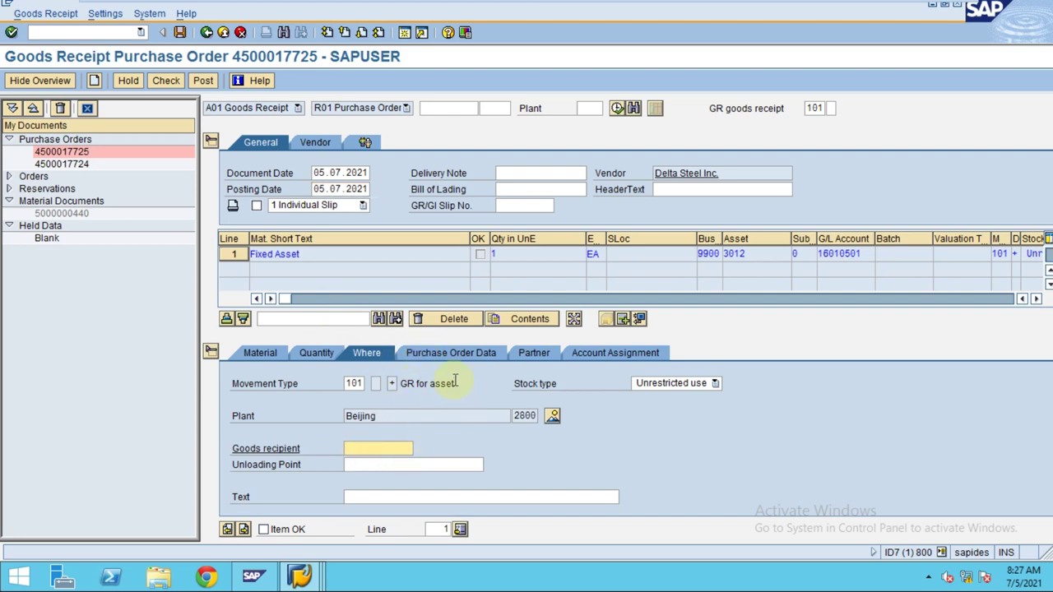
click(449, 356)
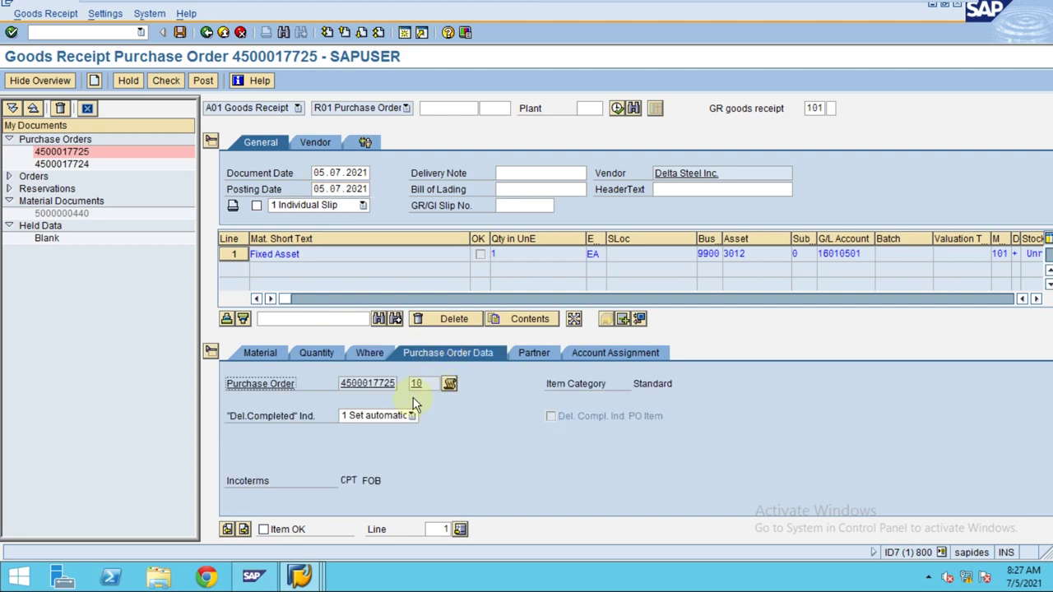
click(397, 418)
click(505, 415)
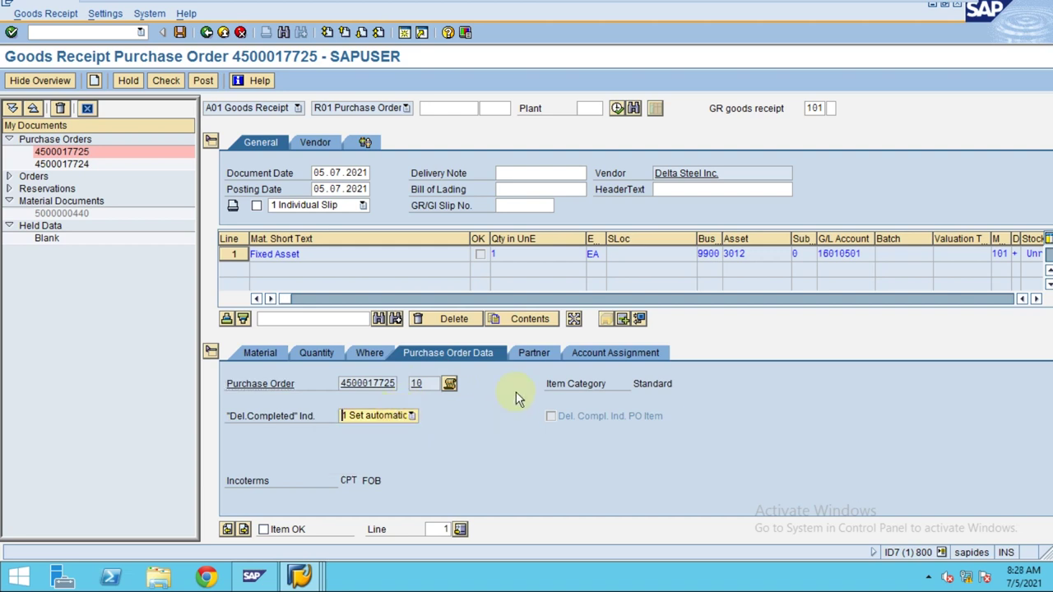
- Check the item's vendor partner and its account assignment to G/L 16010501 and asset 3012
click(531, 354)
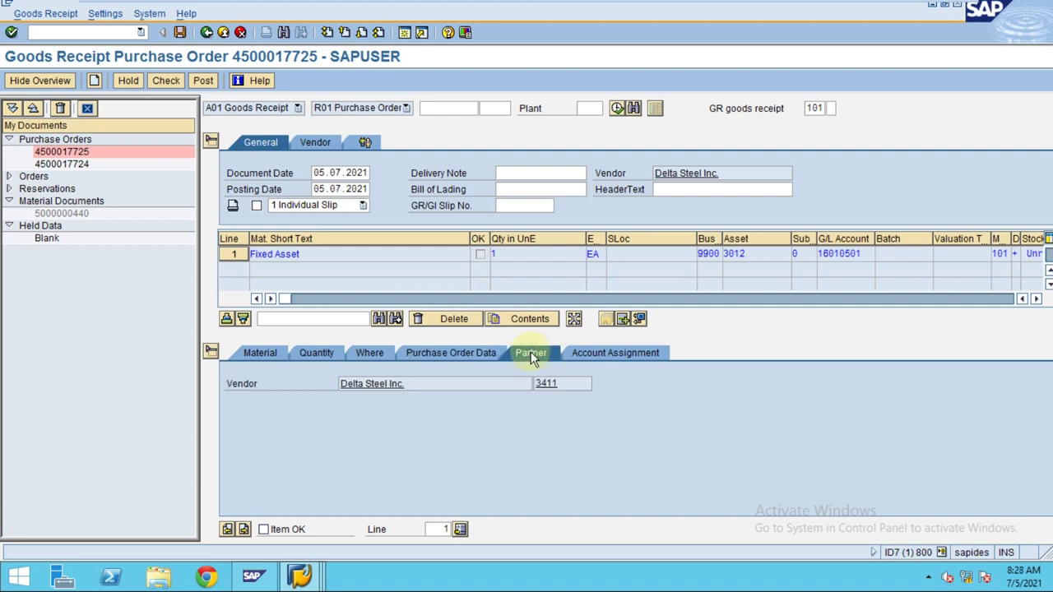
click(552, 384)
click(626, 352)
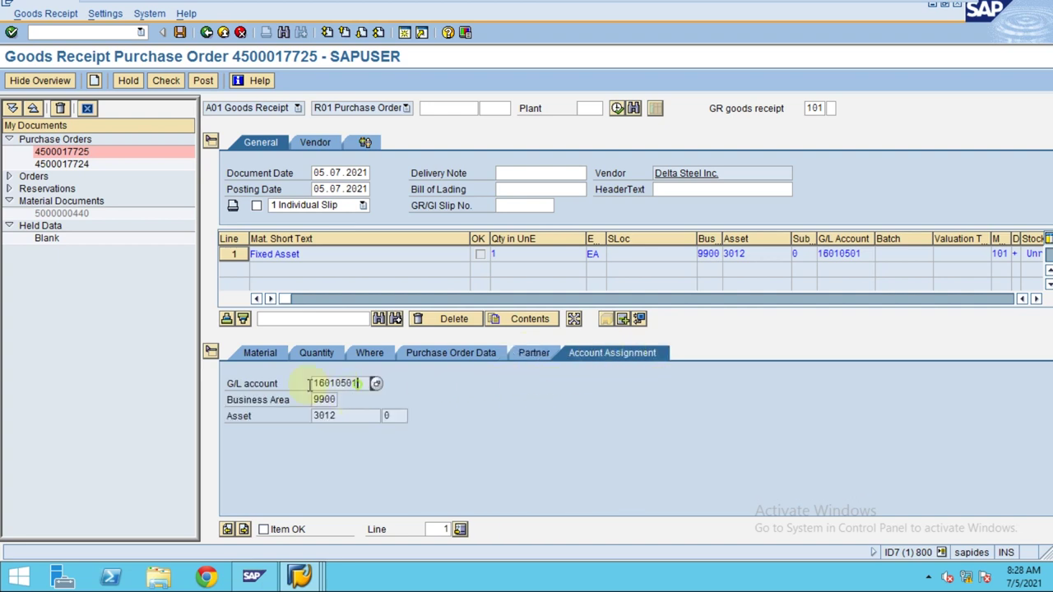
click(344, 417)
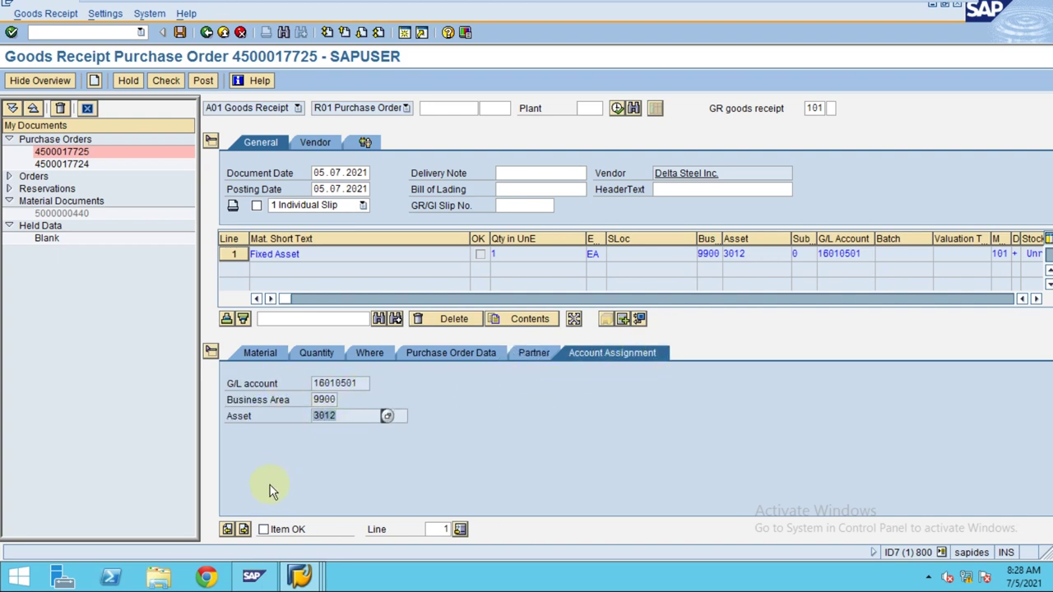
click(497, 176)
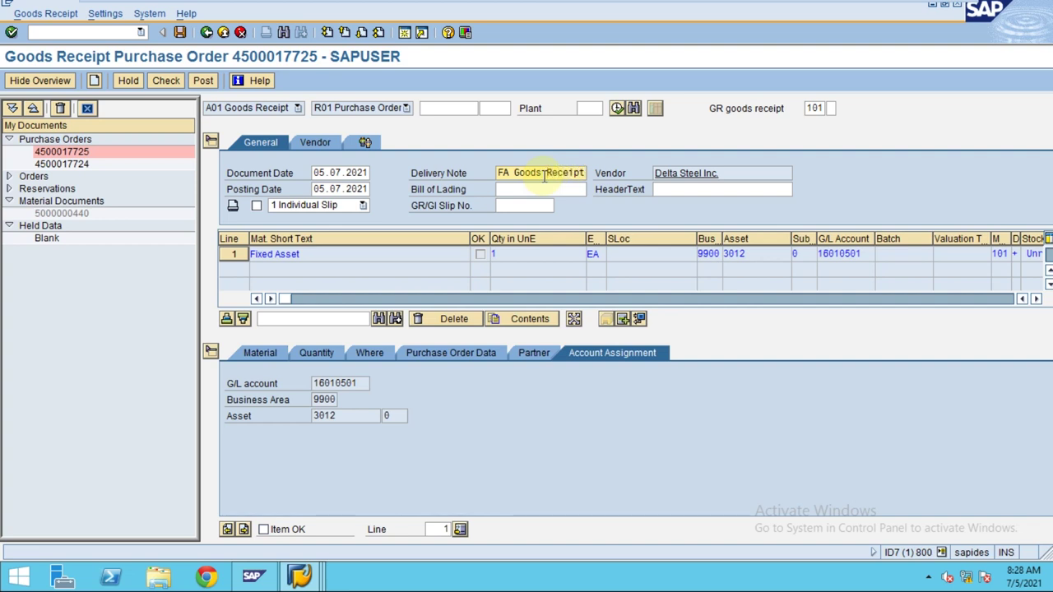
- Fill in the bill of lading and GR/GI slip number 3012-0, then run Check
click(542, 192)
click(532, 207)
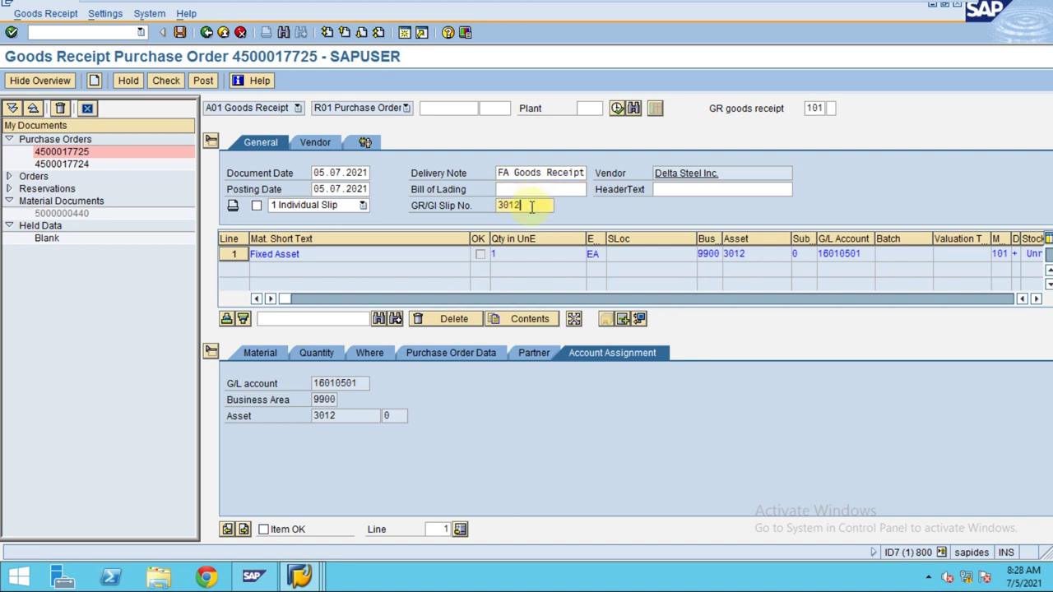
key(Return)
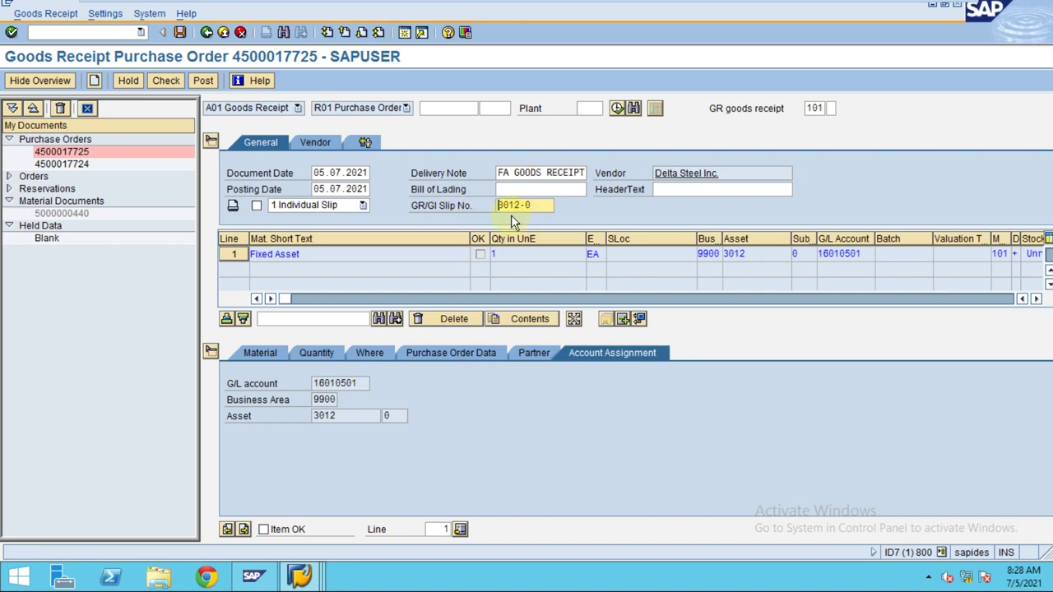
click(512, 189)
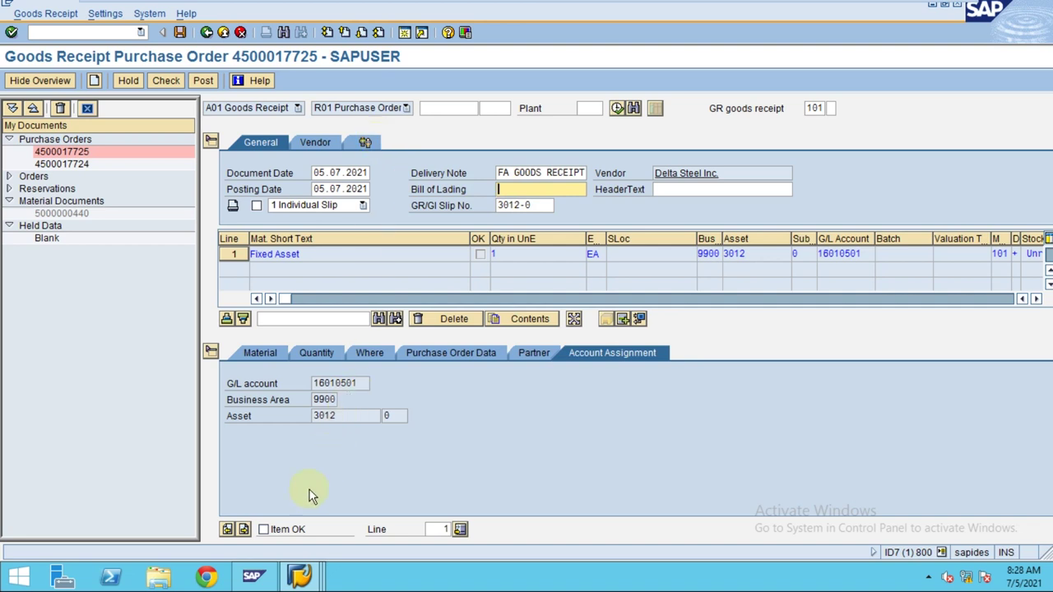
click(165, 81)
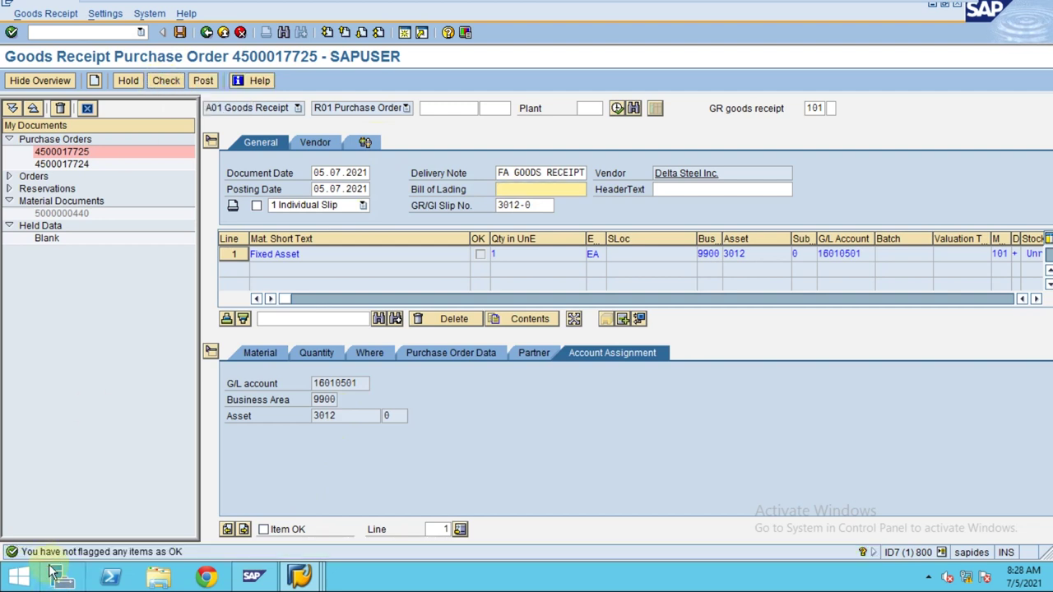
- Tick Item OK on the Fixed Asset line and rerun Check
click(263, 531)
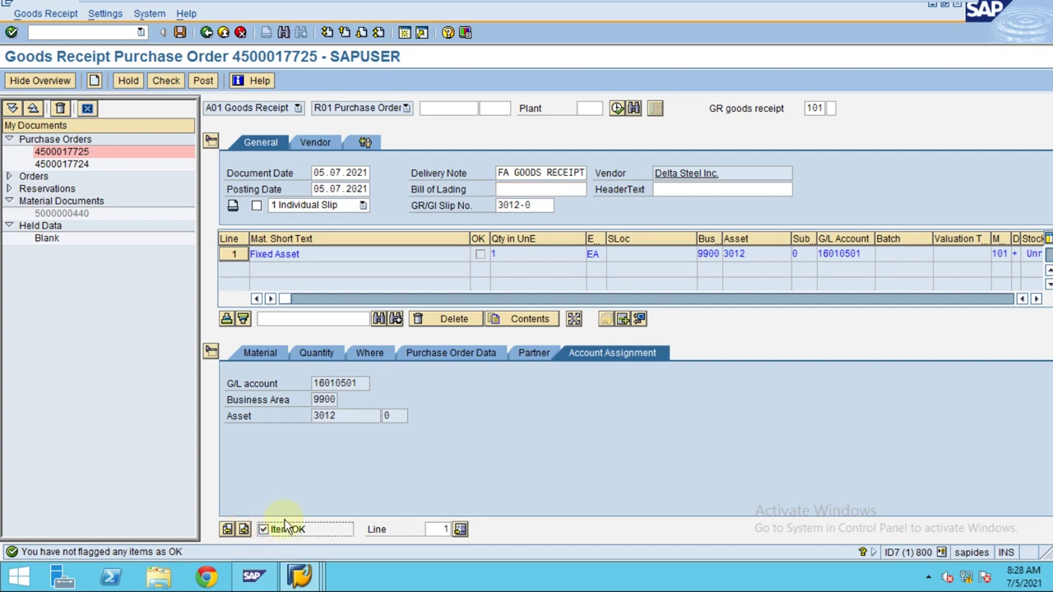
mouse_move(468, 7)
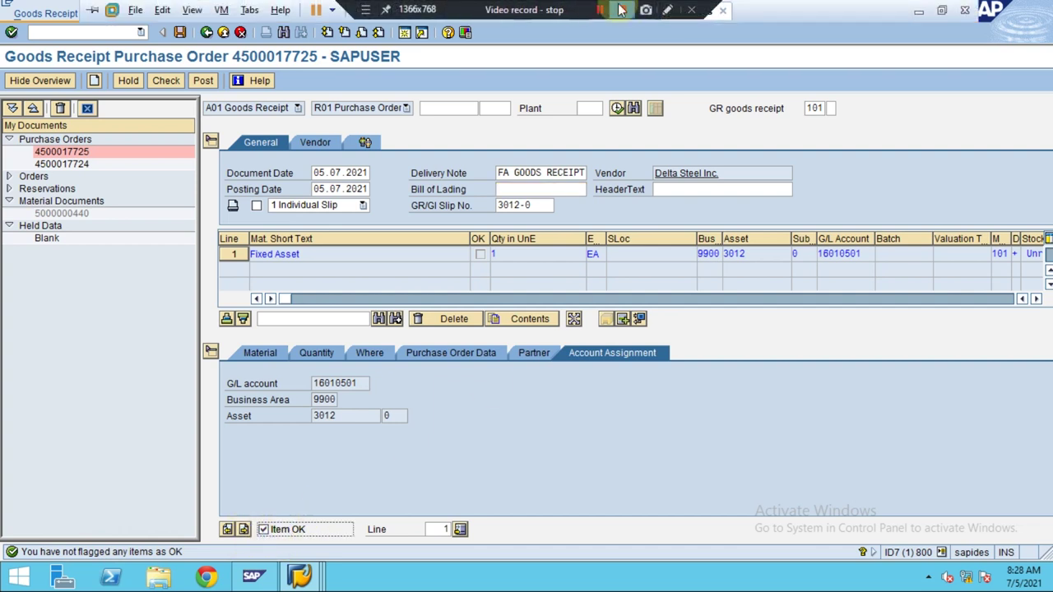
key(ctrl+shift+d)
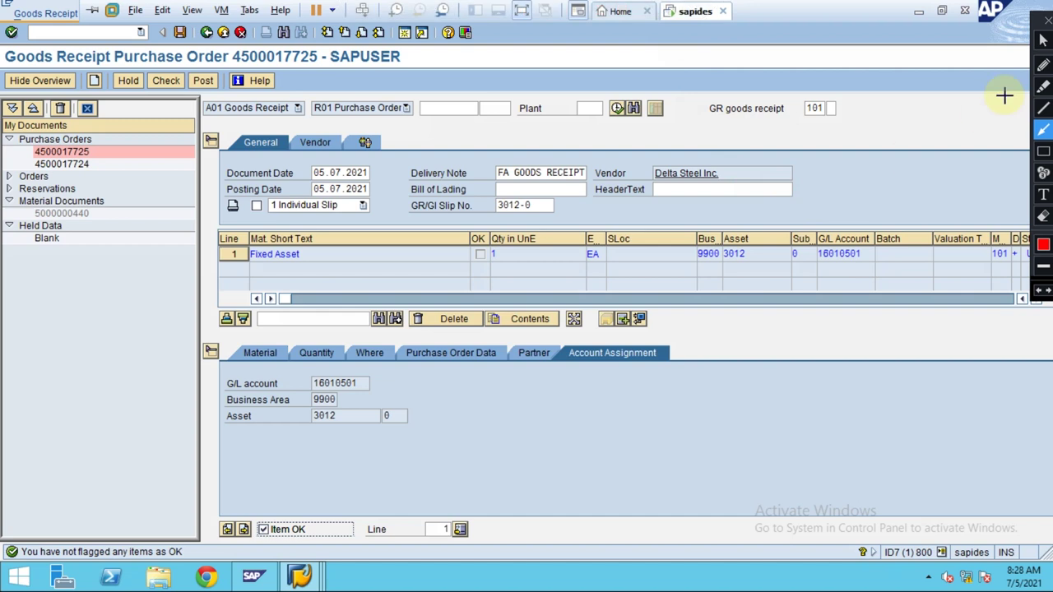
click(1043, 152)
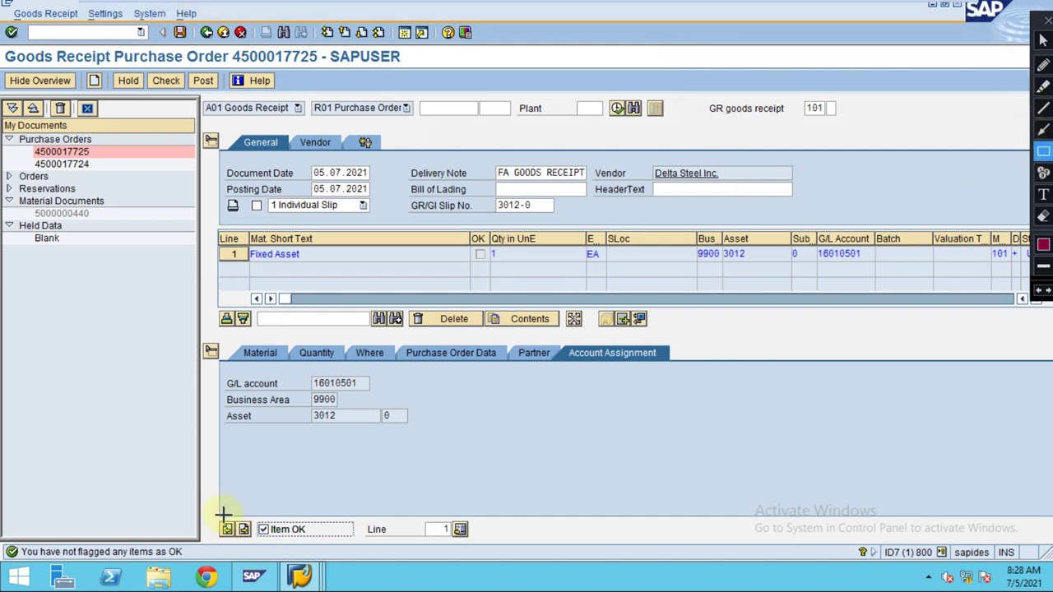
drag(217, 517, 367, 543)
click(1043, 129)
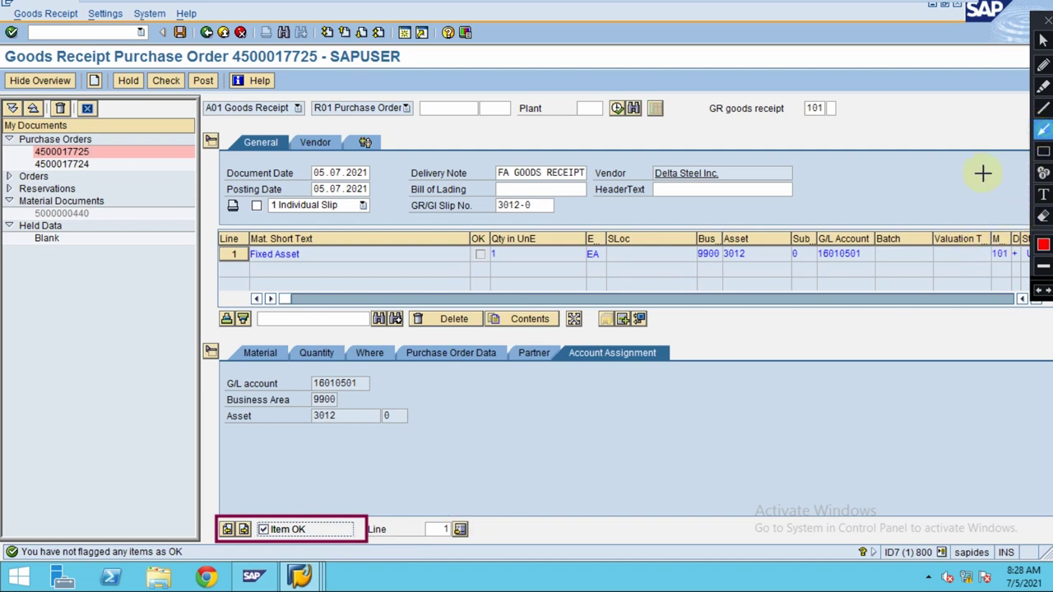
drag(282, 470, 265, 520)
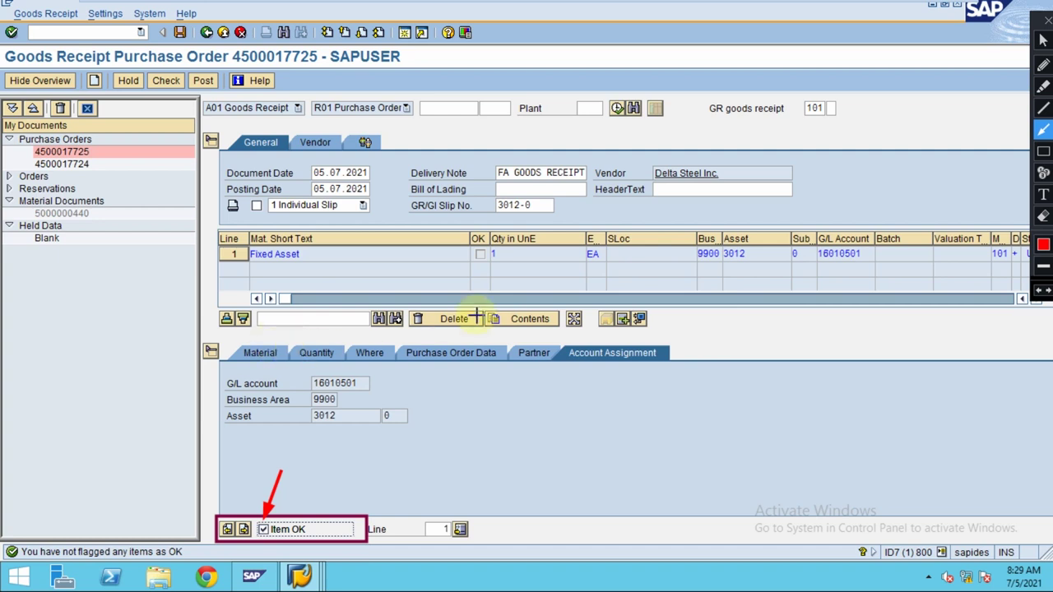
key(Escape)
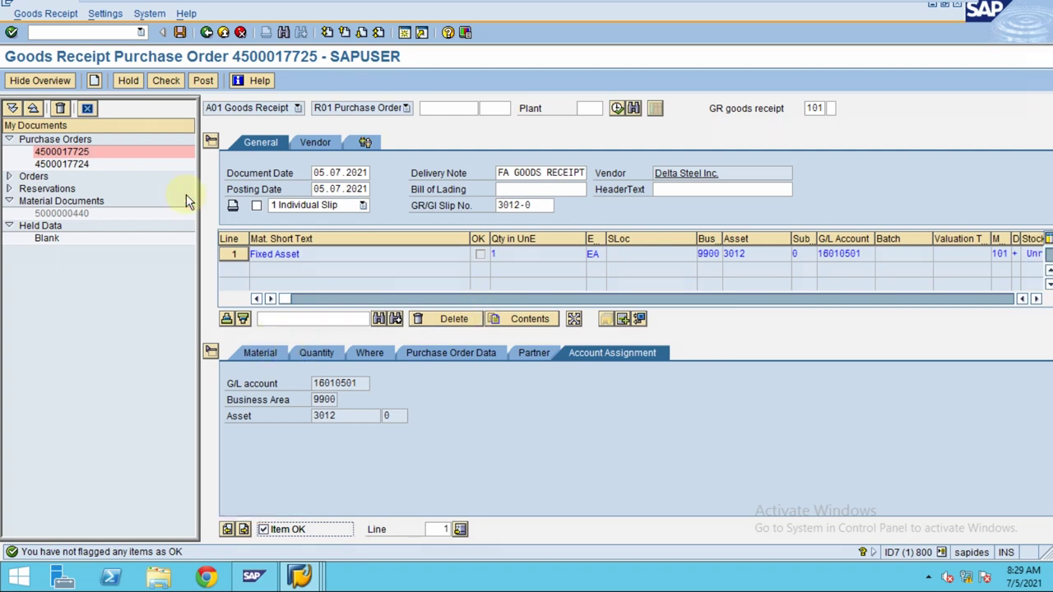
click(165, 79)
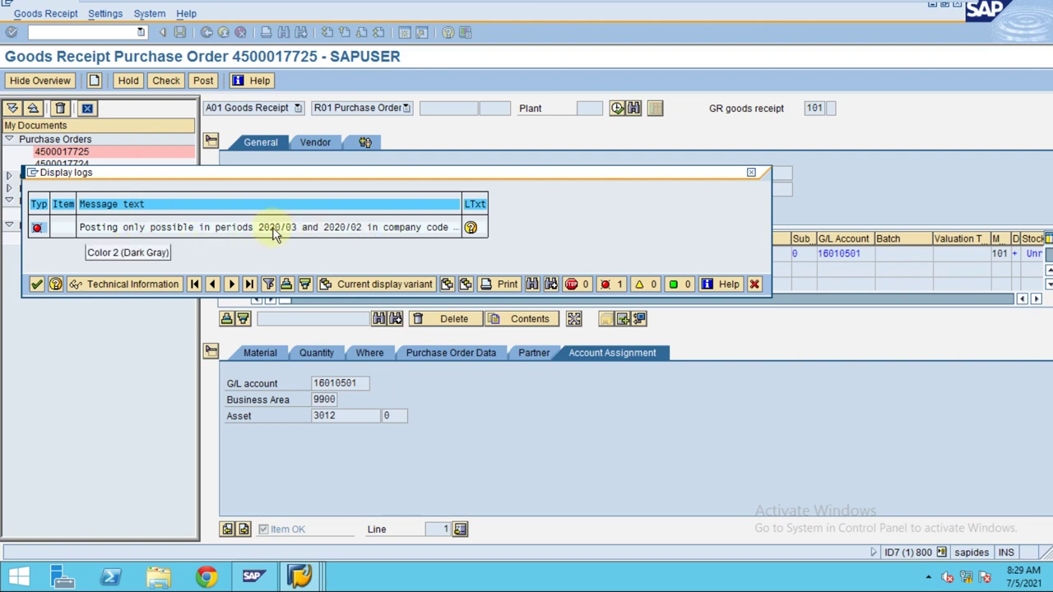
- Dismiss the period error, change document and posting dates to 01.01.2020, and recheck
click(36, 284)
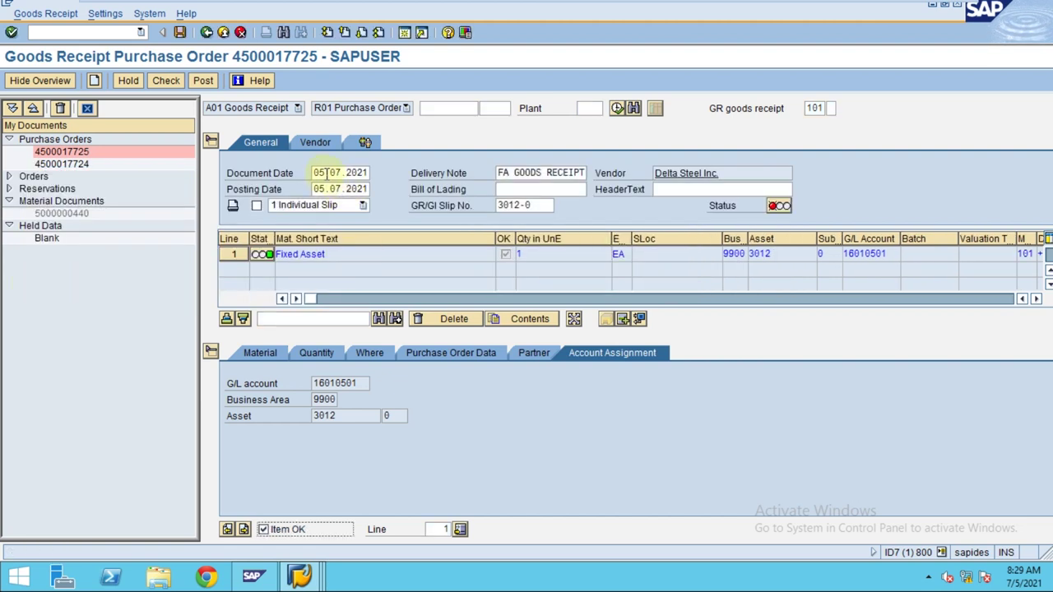
drag(317, 173, 398, 169)
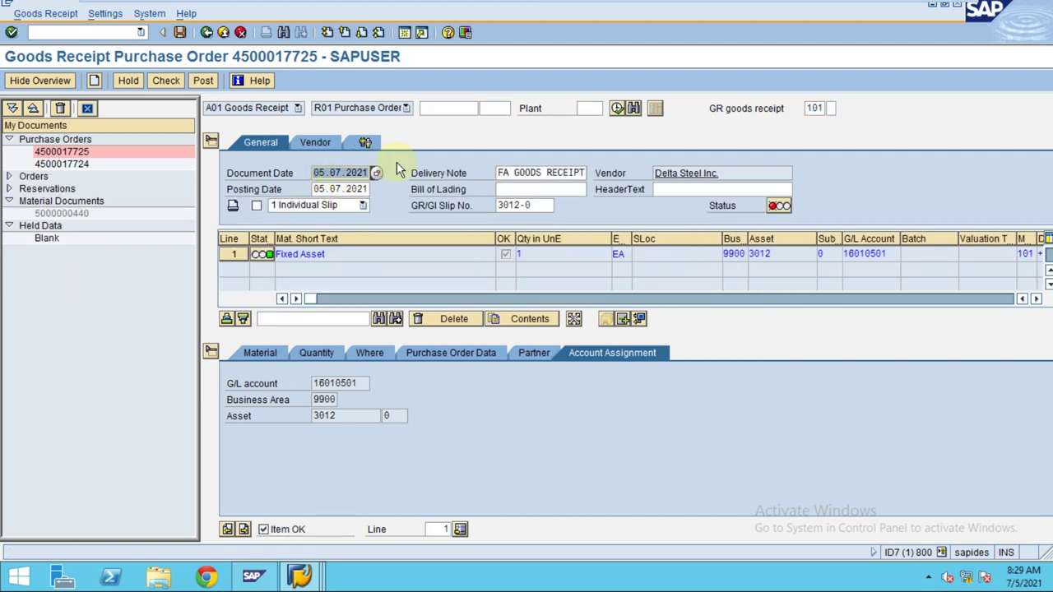
text(0101)
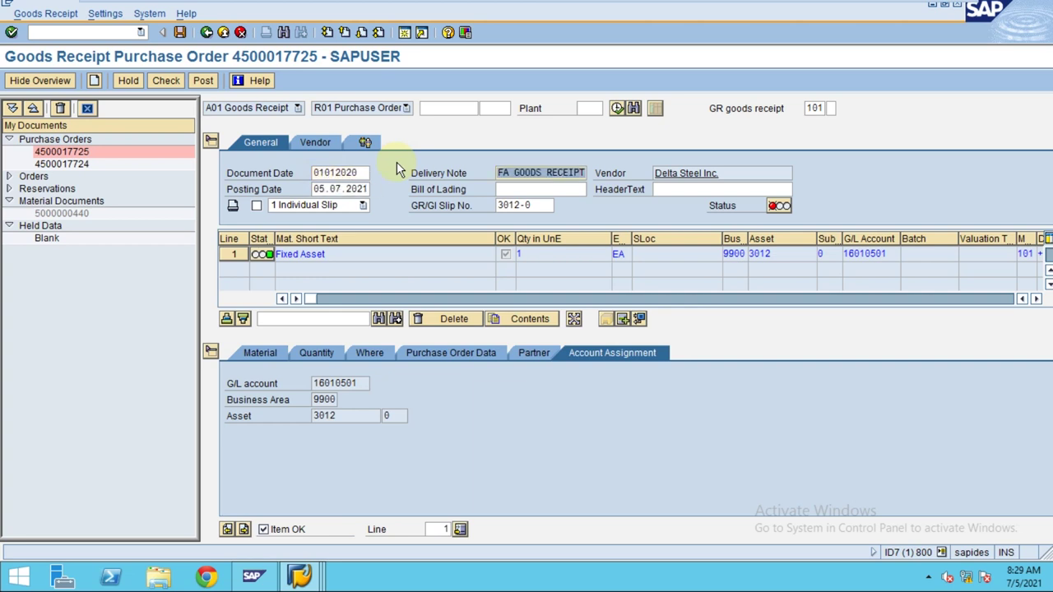
key(Tab)
text(01.01.2020)
key(Return)
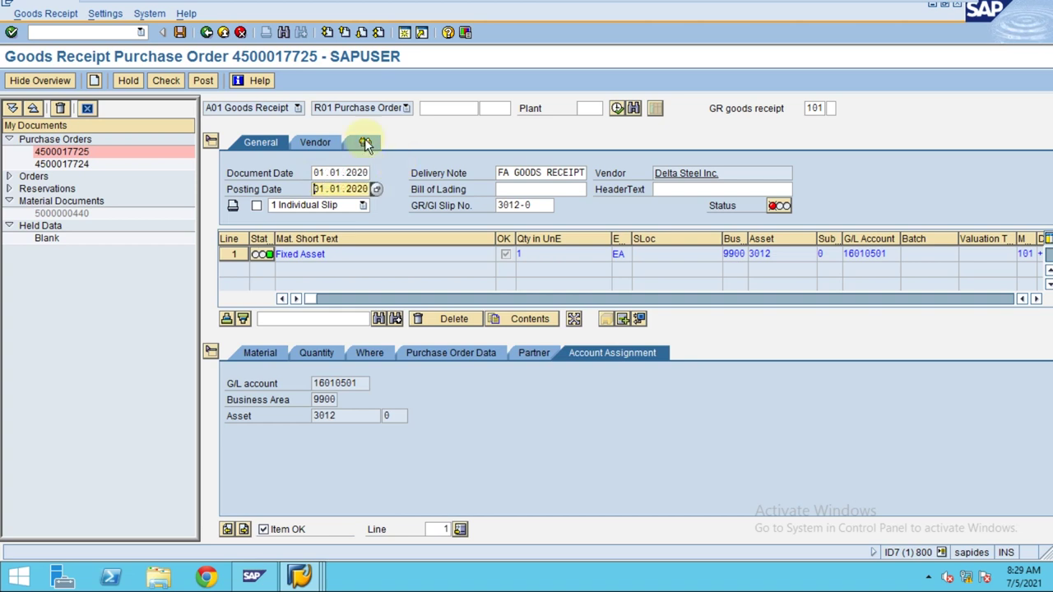
click(169, 87)
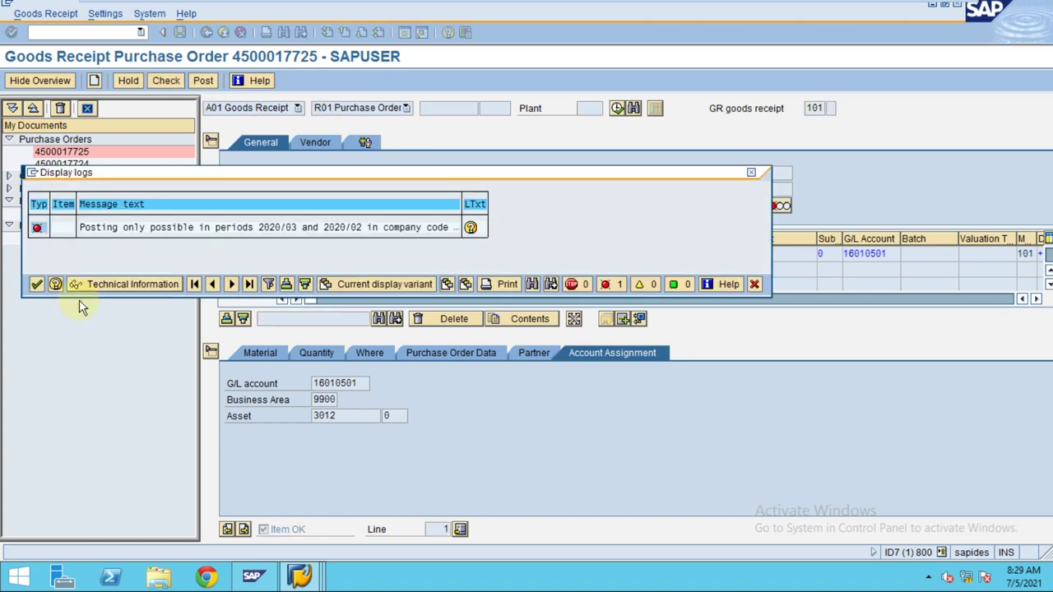
- After the error repeats, change both dates' month to 02, making them 01.02.2020
click(37, 284)
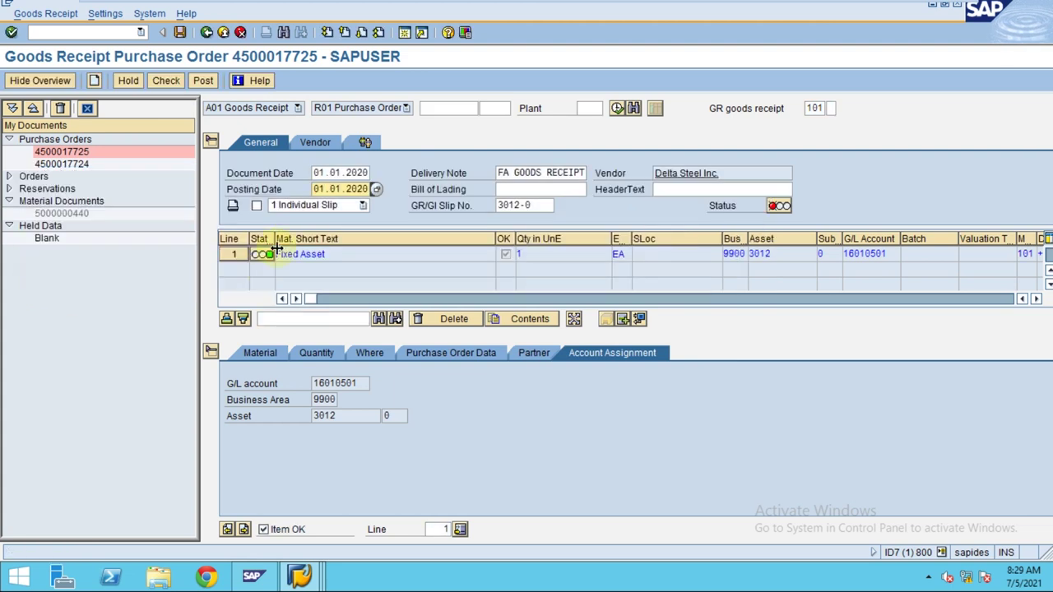
click(336, 174)
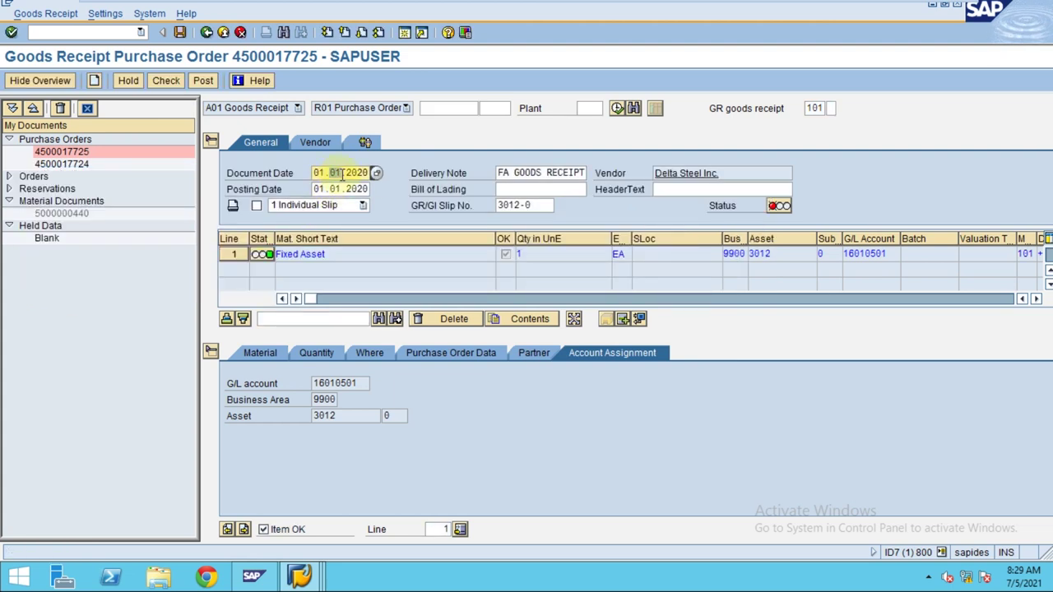
key(BackSpace)
text(2)
key(Tab)
key(Delete)
key(Delete)
text(2)
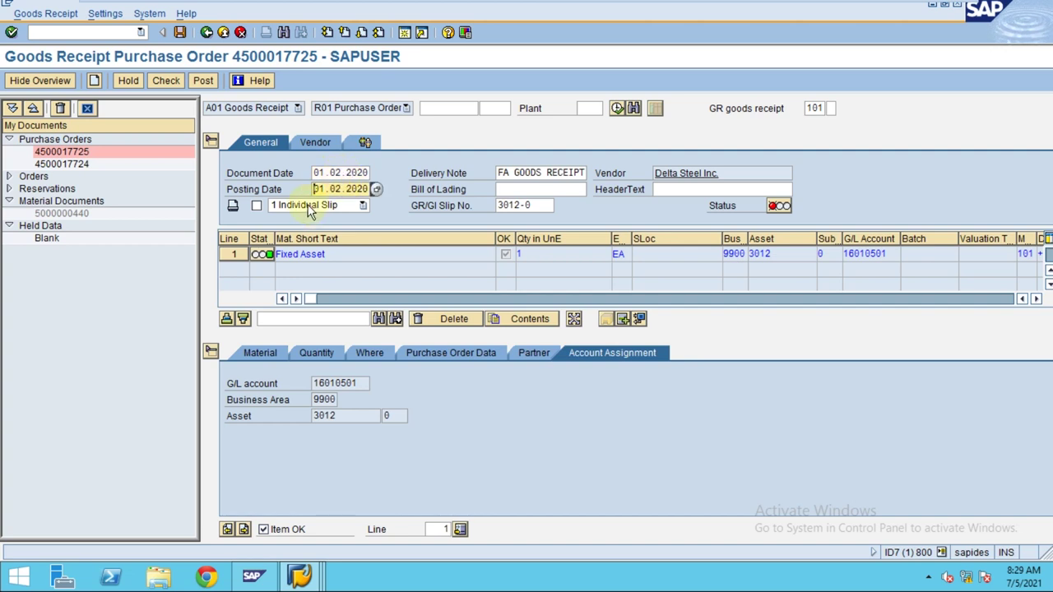
click(165, 82)
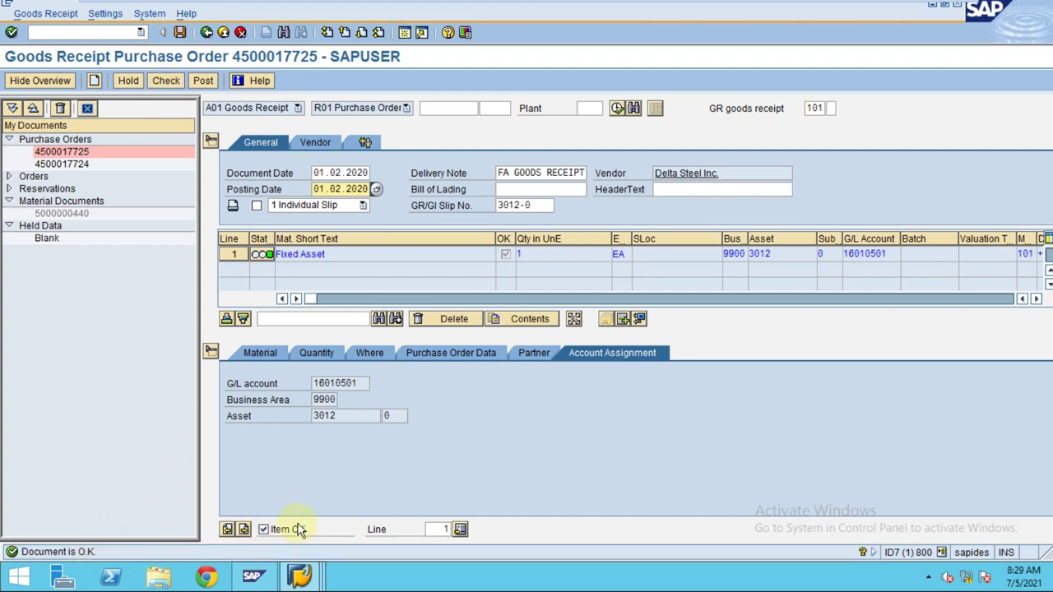
click(205, 82)
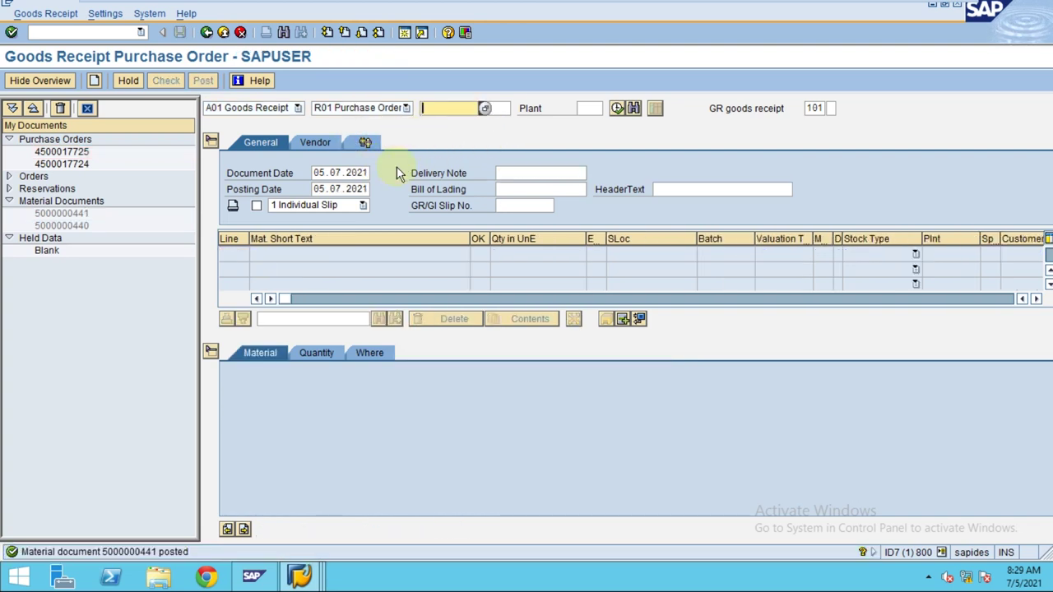
click(284, 110)
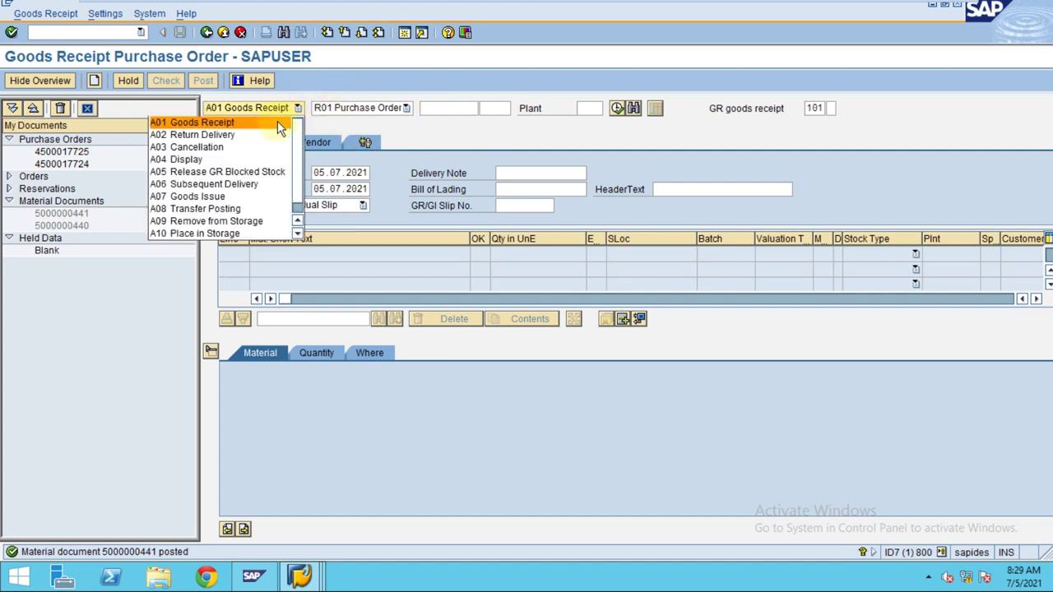
click(229, 159)
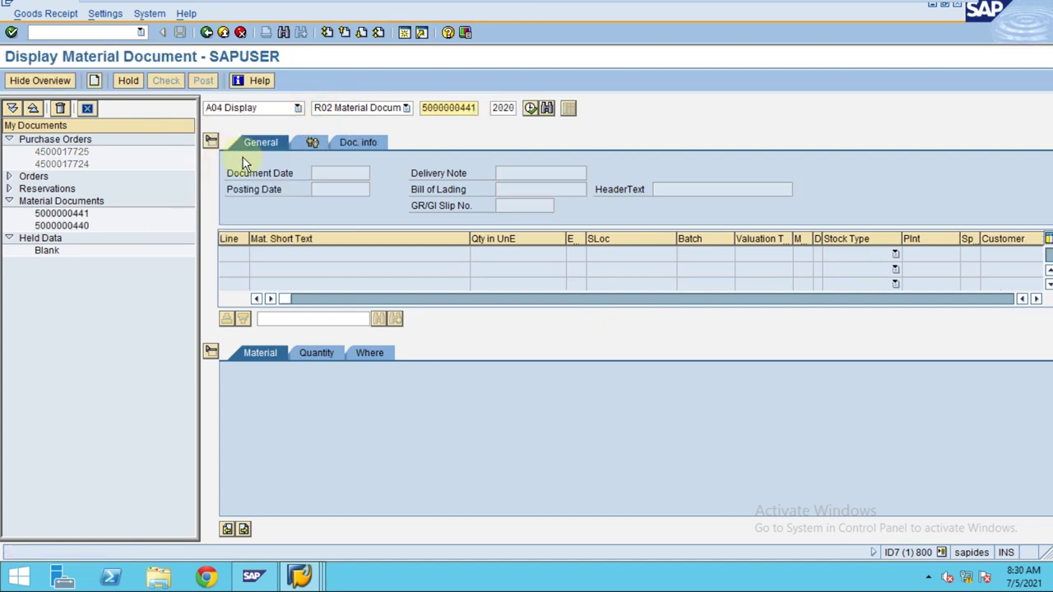
click(435, 108)
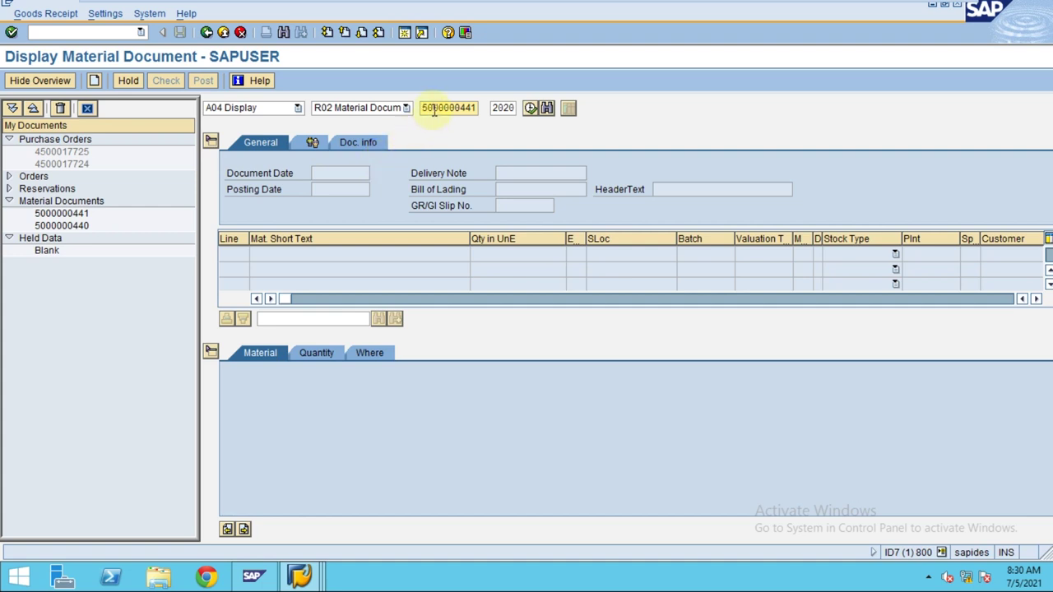
drag(425, 108, 479, 109)
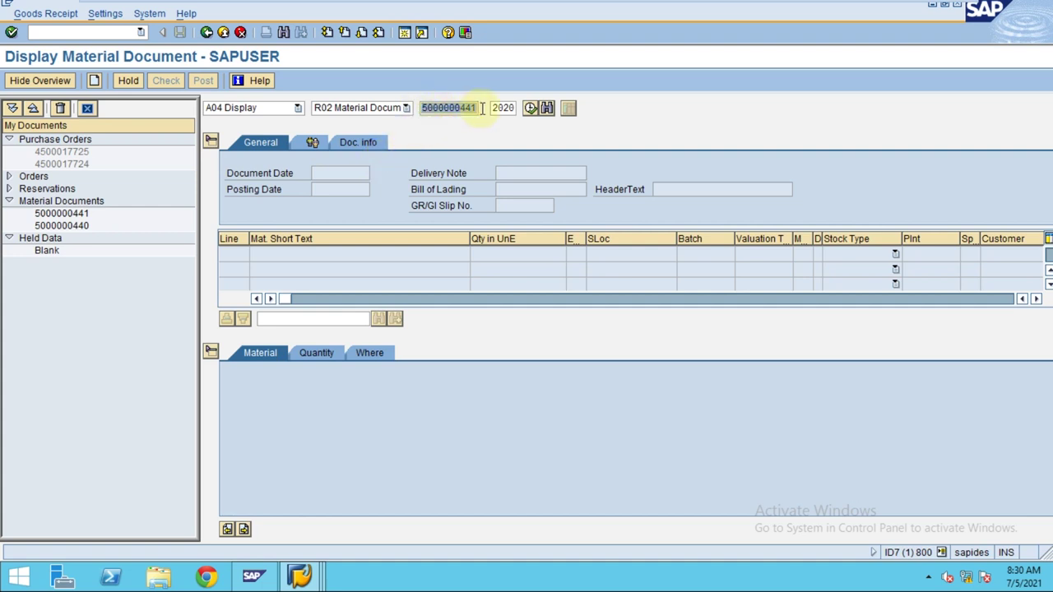
key(Return)
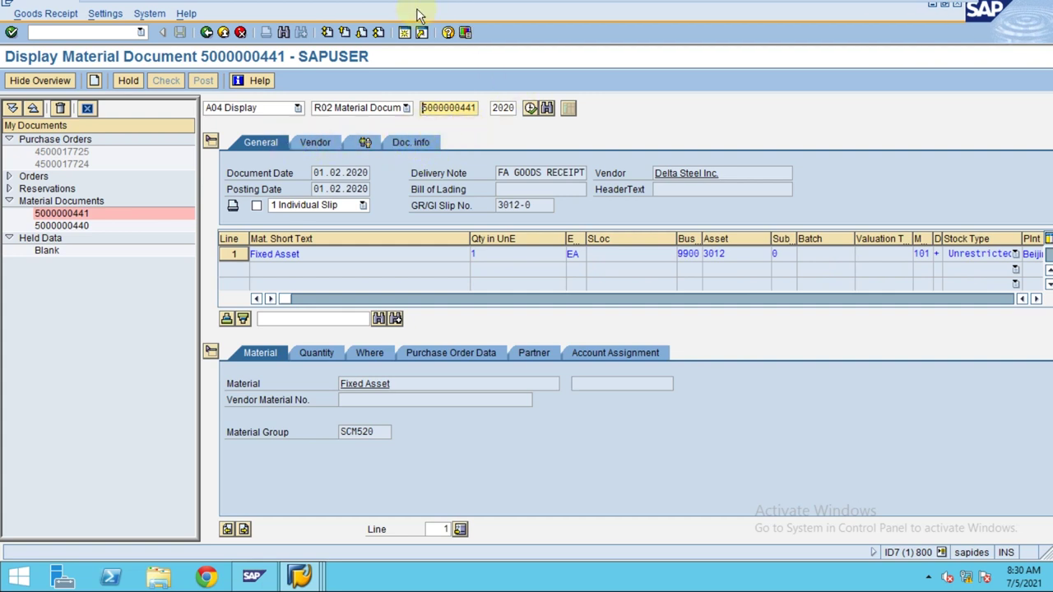
- Show the Doc. info tab: created 05.07.2021 at 08:29:49 via MIGO_GR
mouse_move(428, 6)
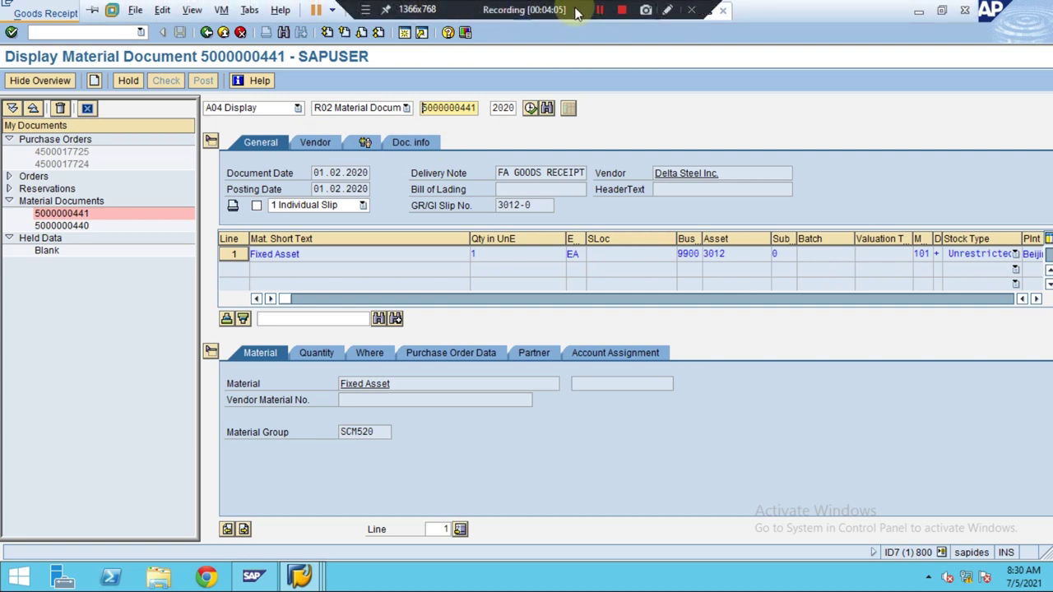
click(669, 10)
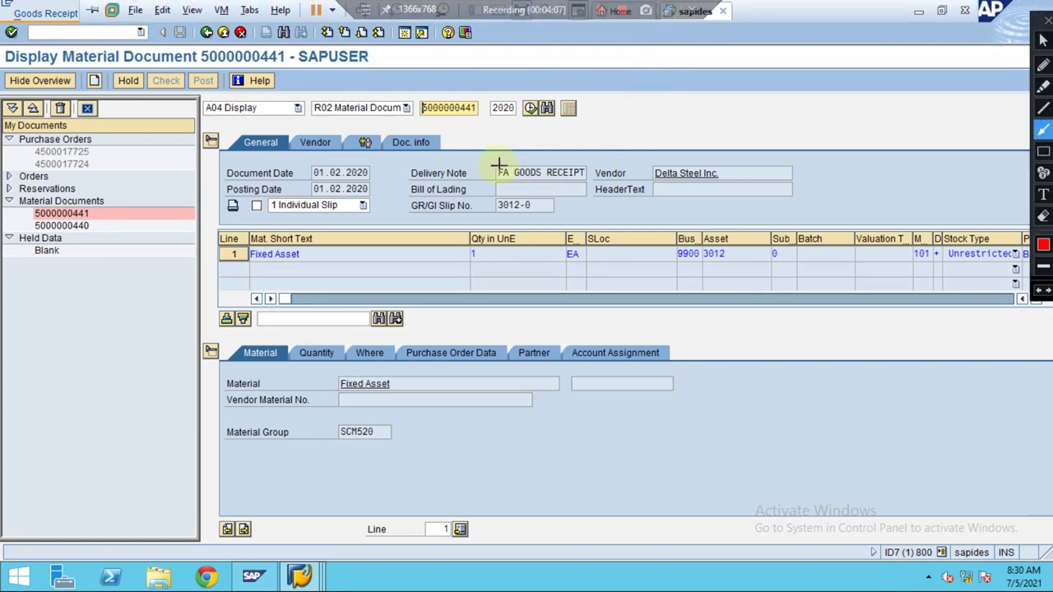
mouse_move(381, 131)
mouse_down()
mouse_move(409, 149)
mouse_move(436, 147)
mouse_up()
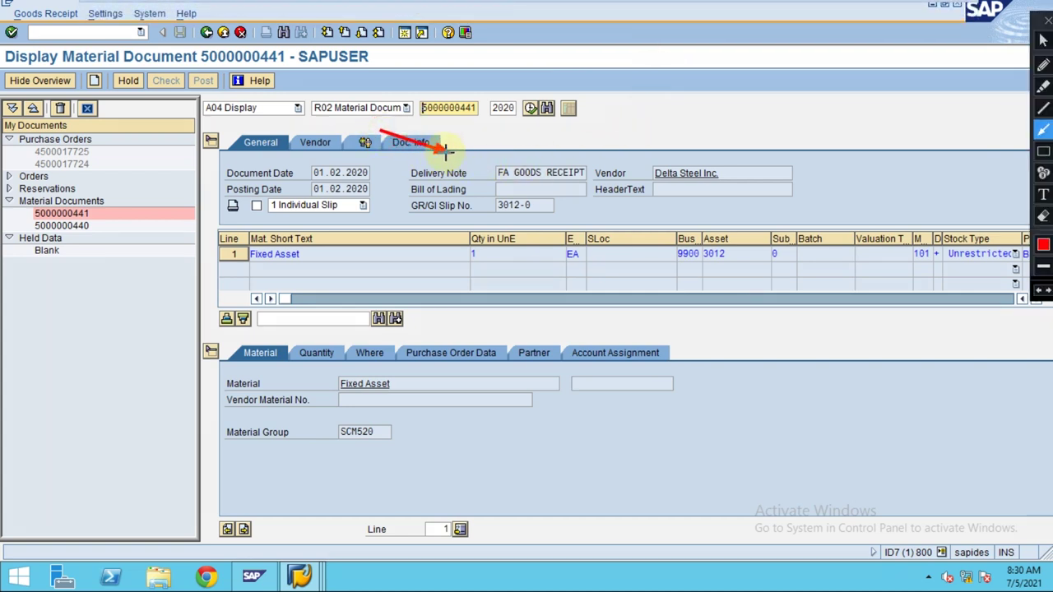
key(Escape)
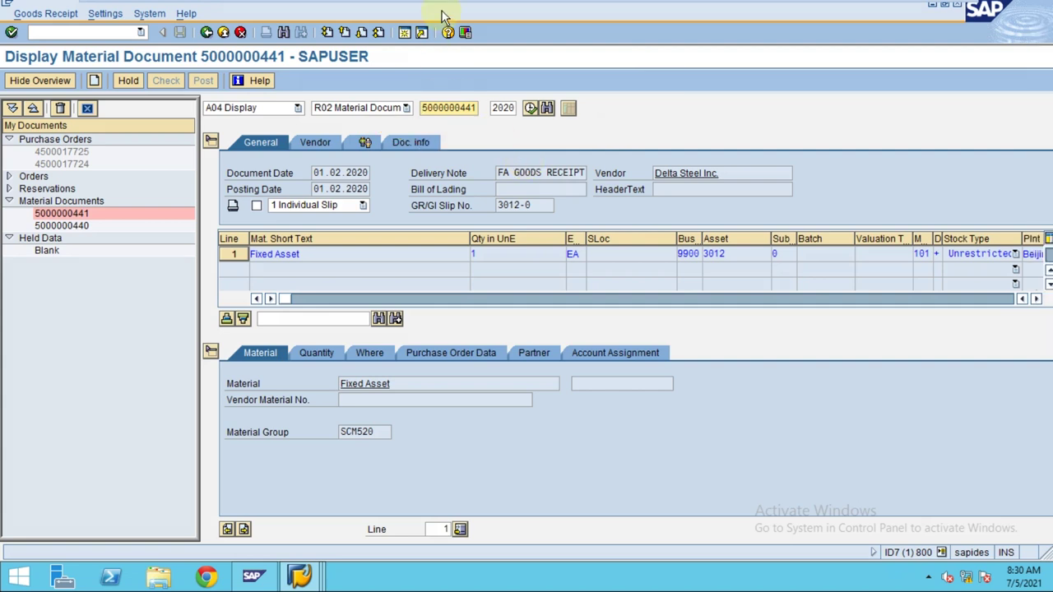
mouse_move(485, 7)
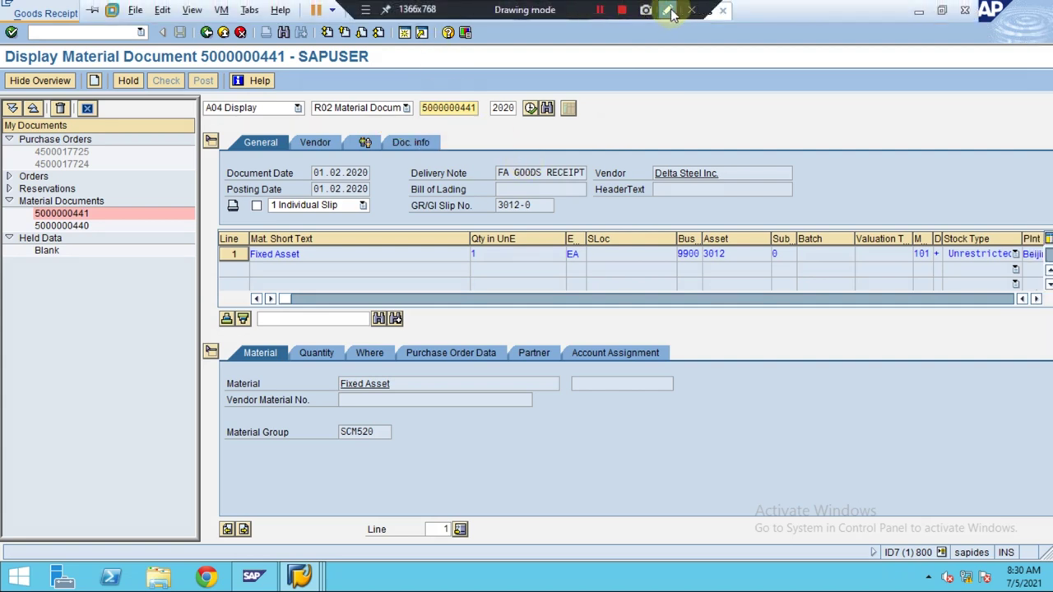
click(667, 8)
click(1042, 152)
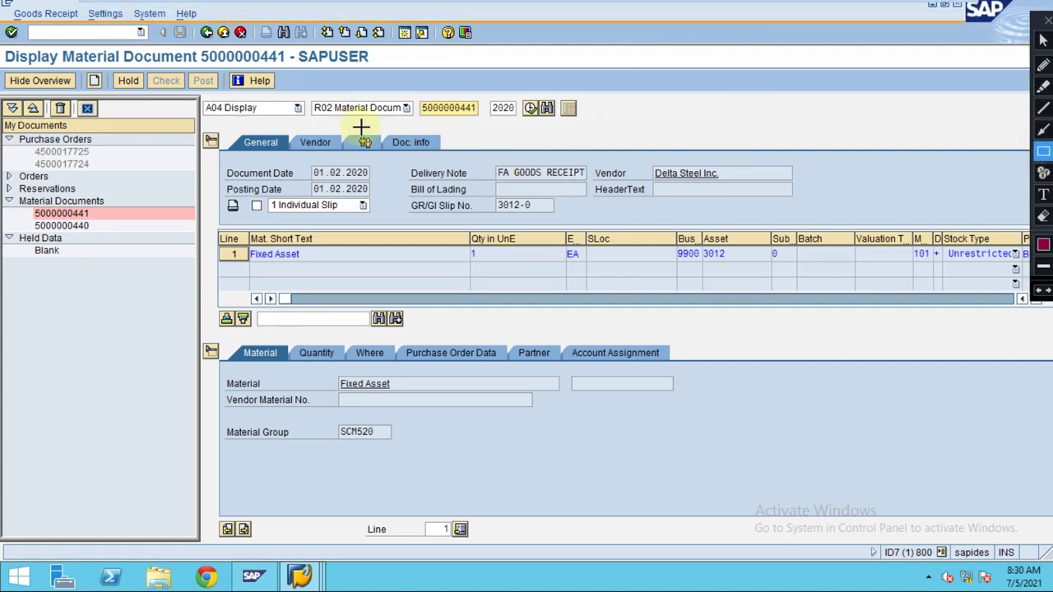
drag(380, 126, 454, 154)
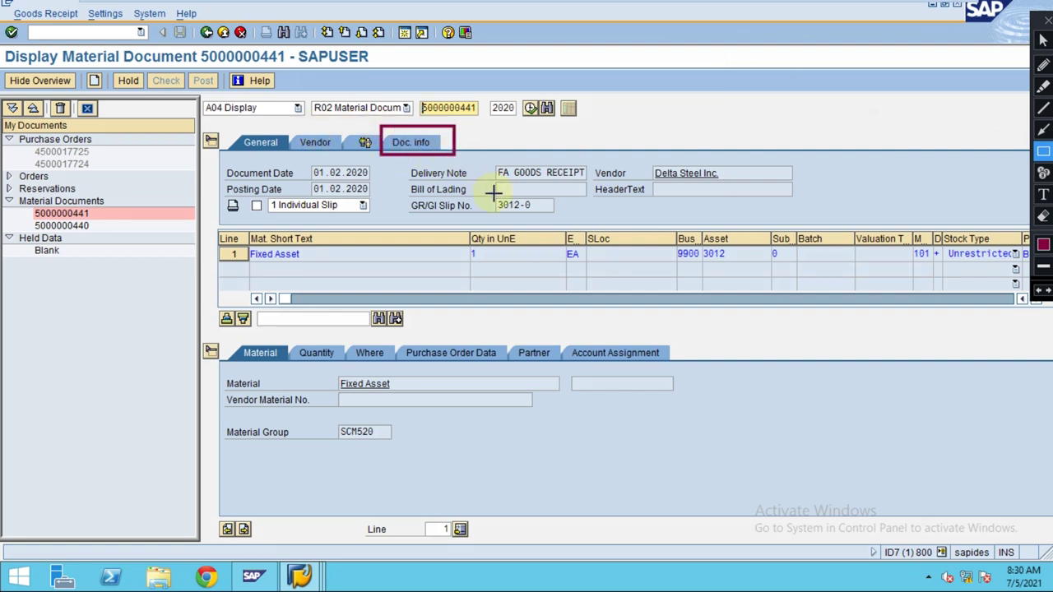
key(Escape)
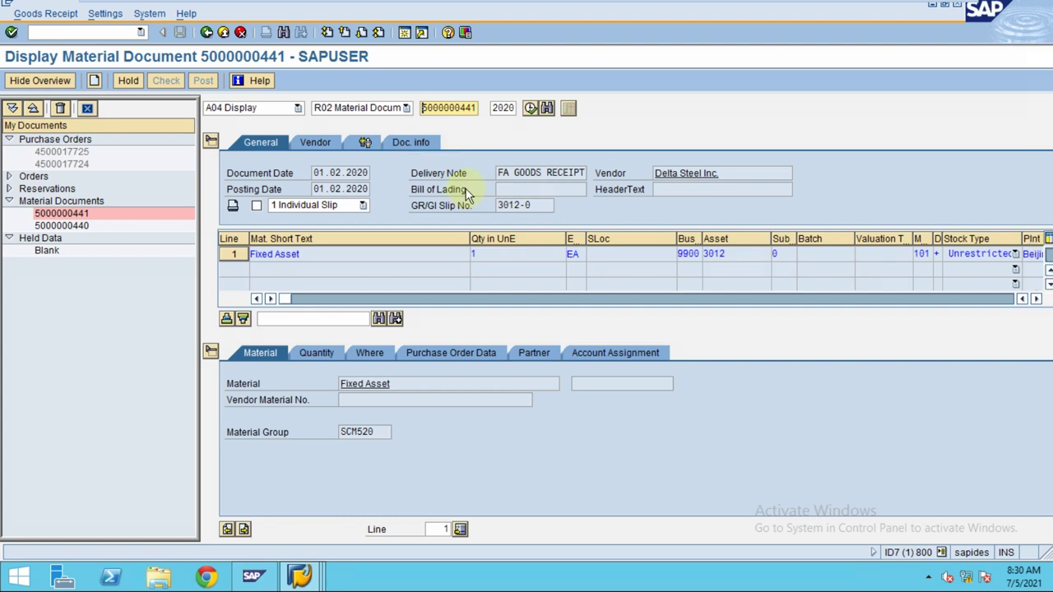
click(405, 144)
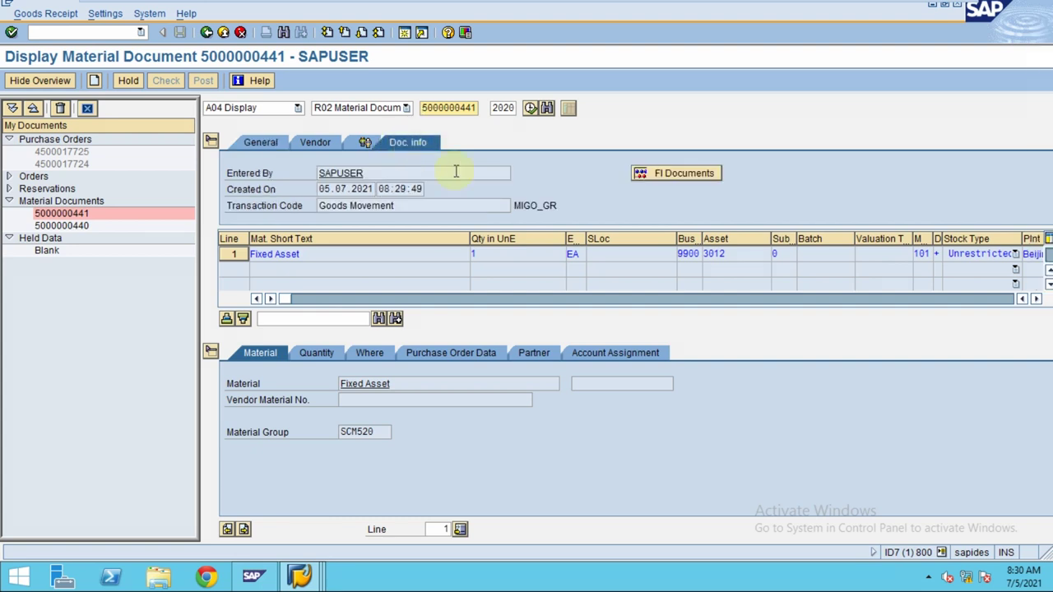
click(662, 176)
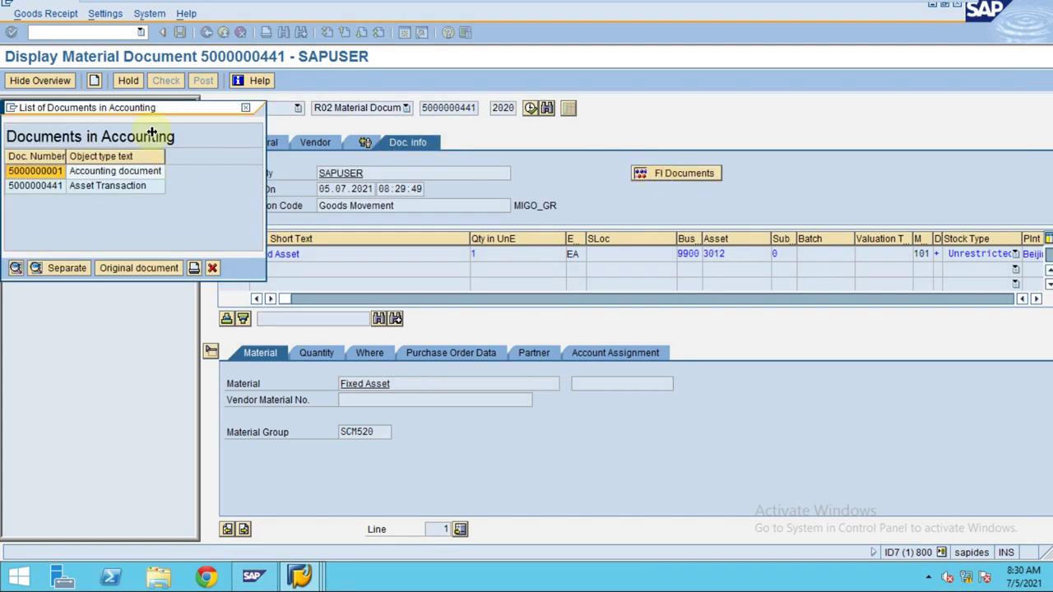
drag(151, 116, 483, 140)
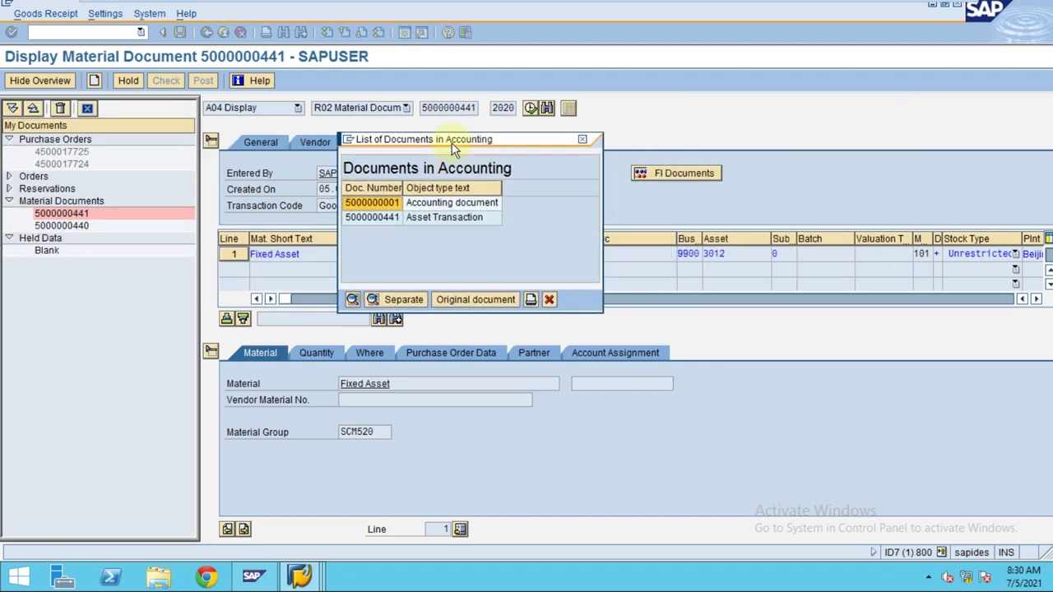
mouse_move(536, 7)
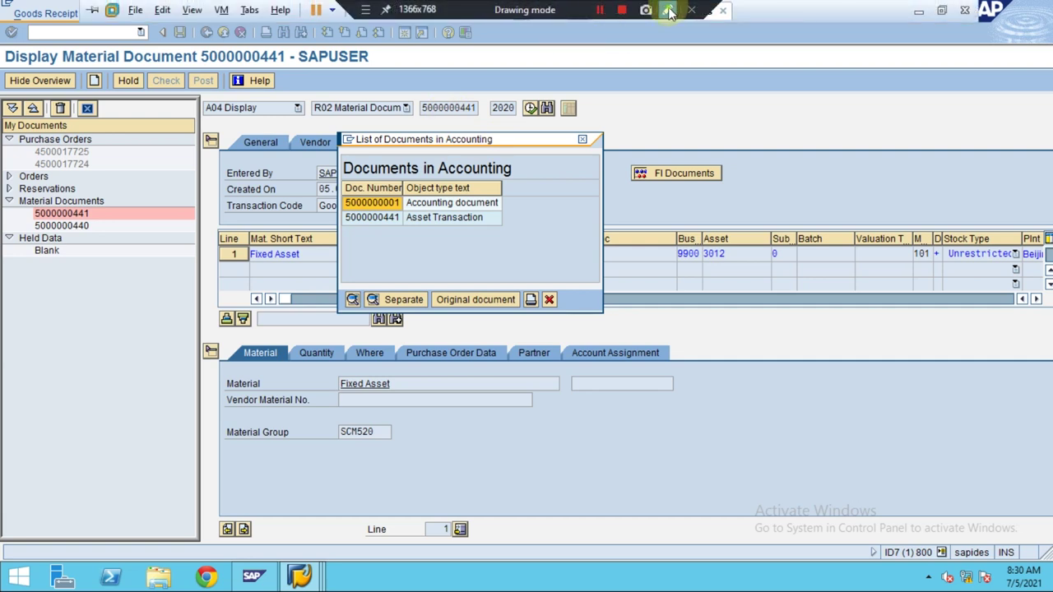
click(668, 9)
click(1043, 130)
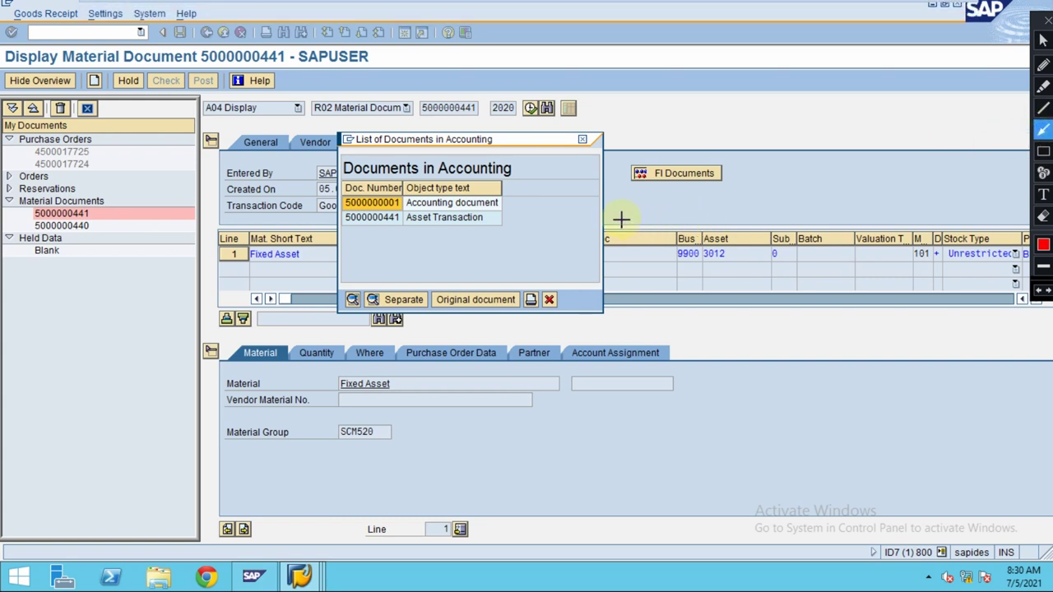
drag(639, 212, 502, 204)
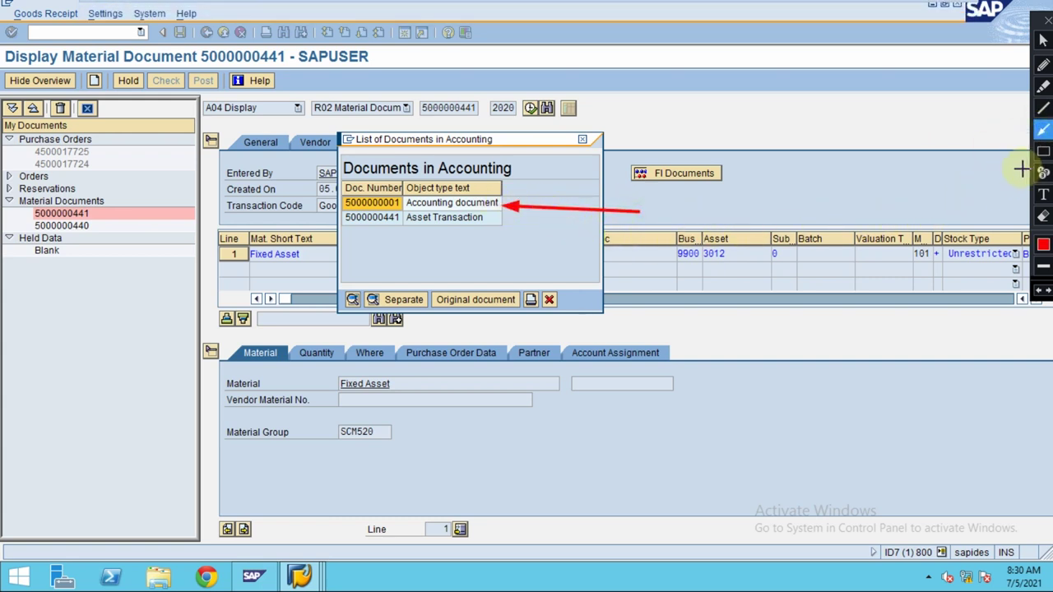
click(1044, 151)
drag(342, 209, 495, 227)
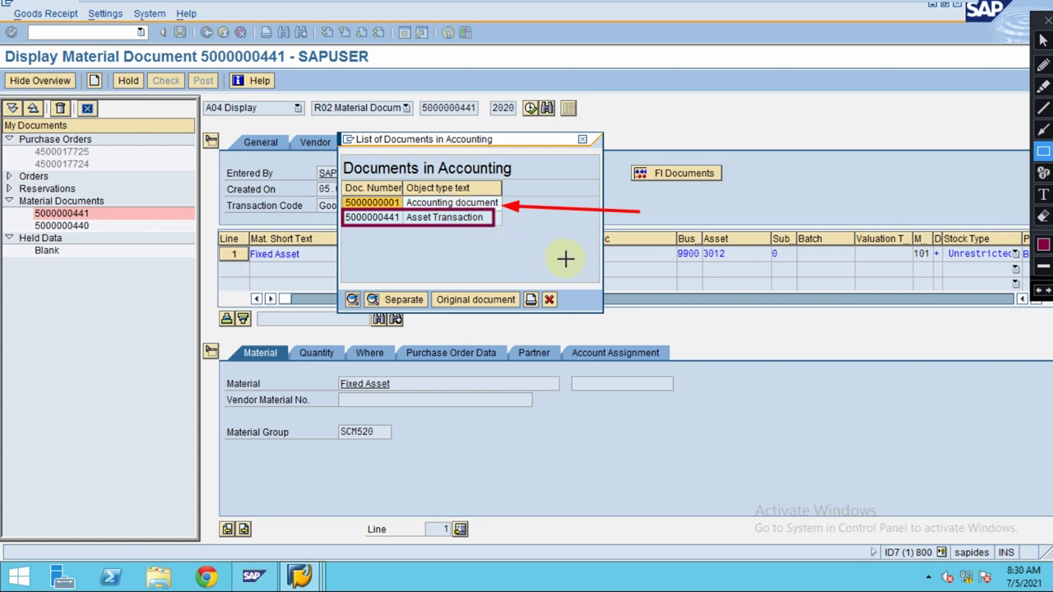
key(Escape)
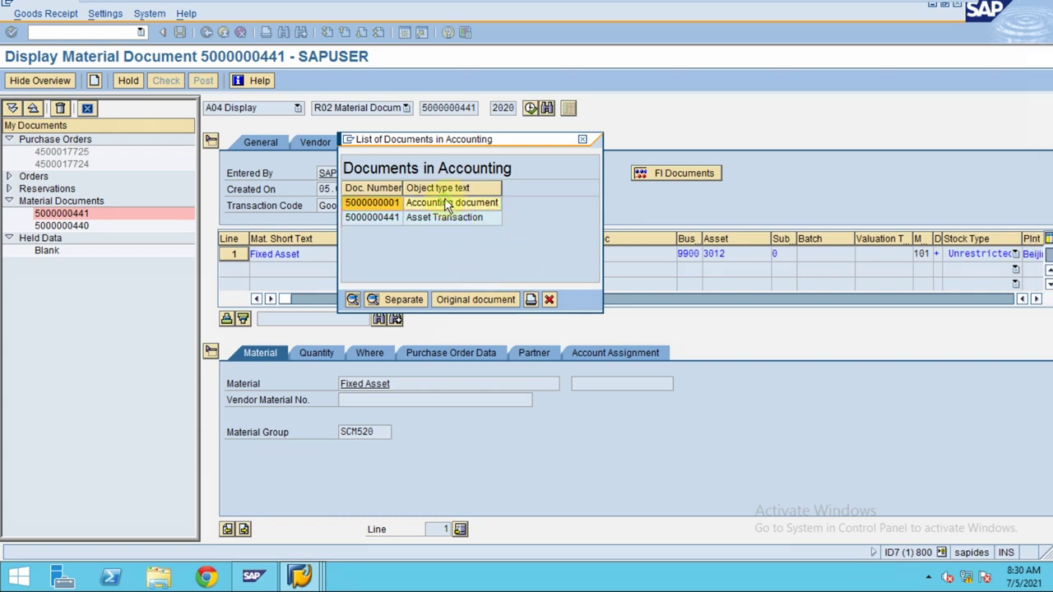
double_click(396, 204)
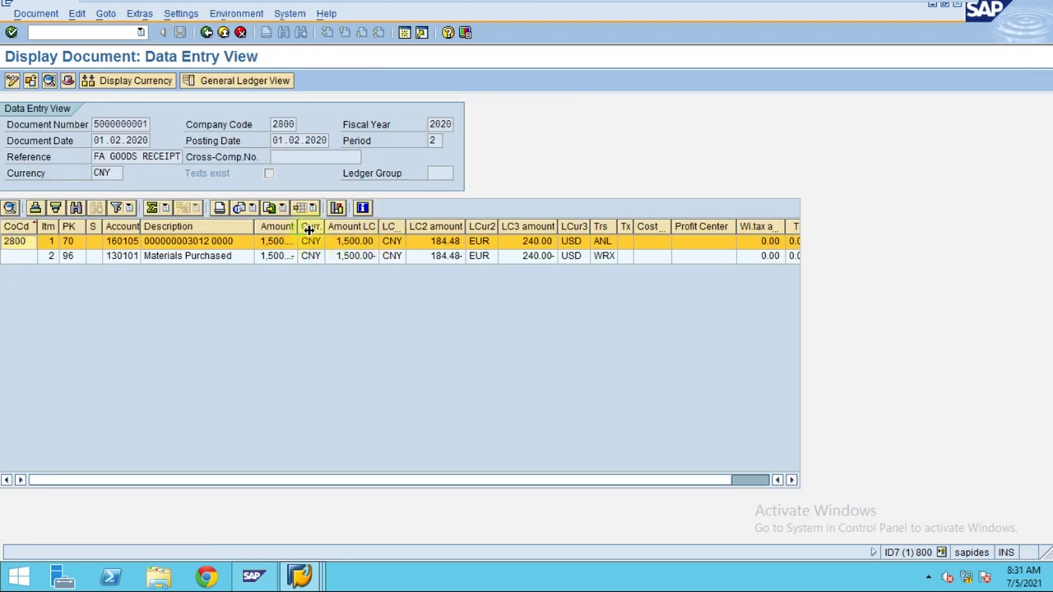
drag(301, 230, 325, 230)
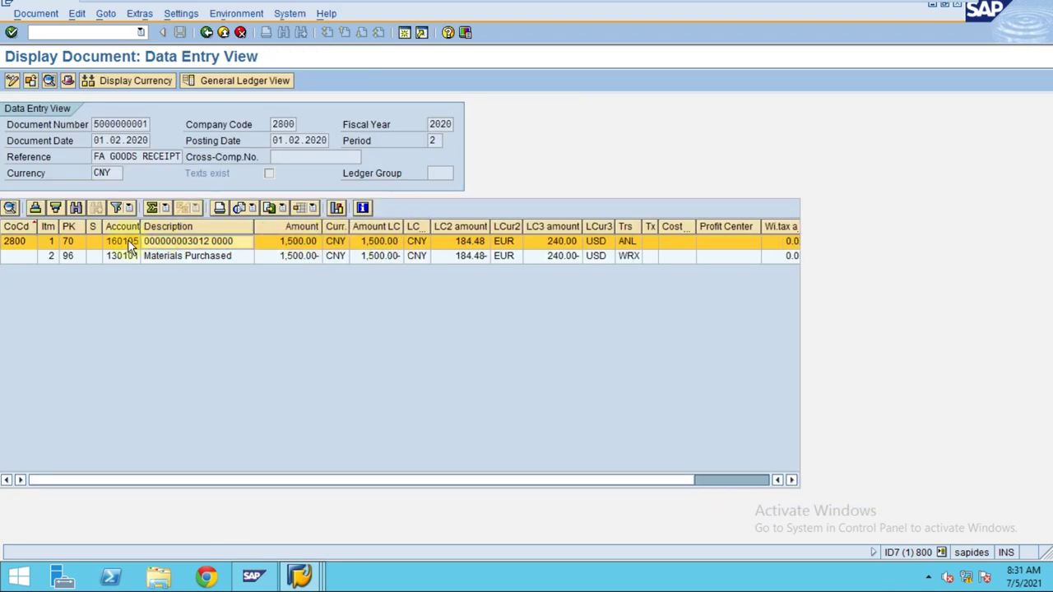
click(119, 256)
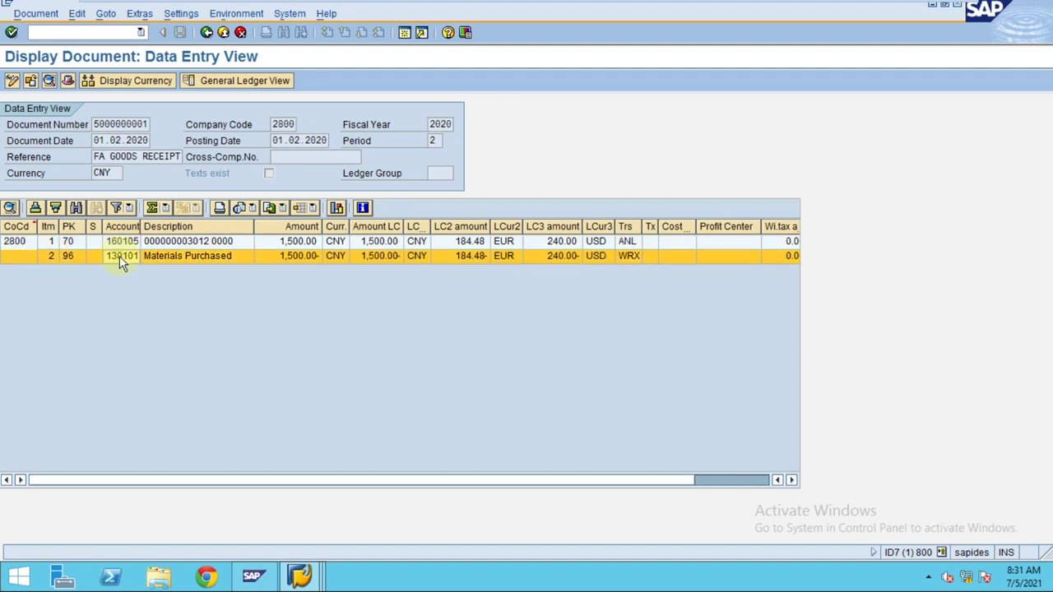
click(167, 244)
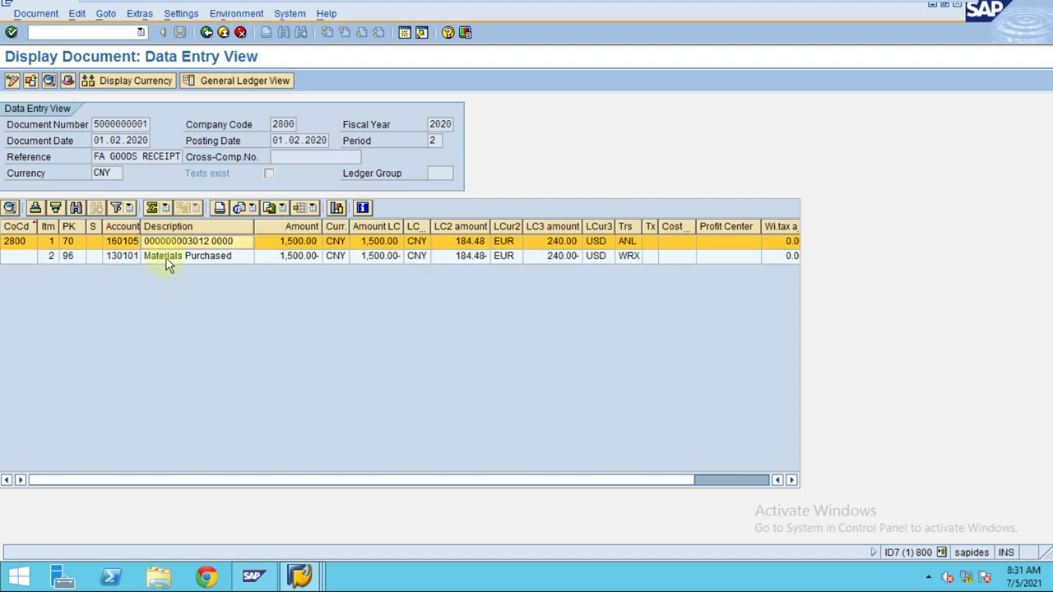
click(166, 256)
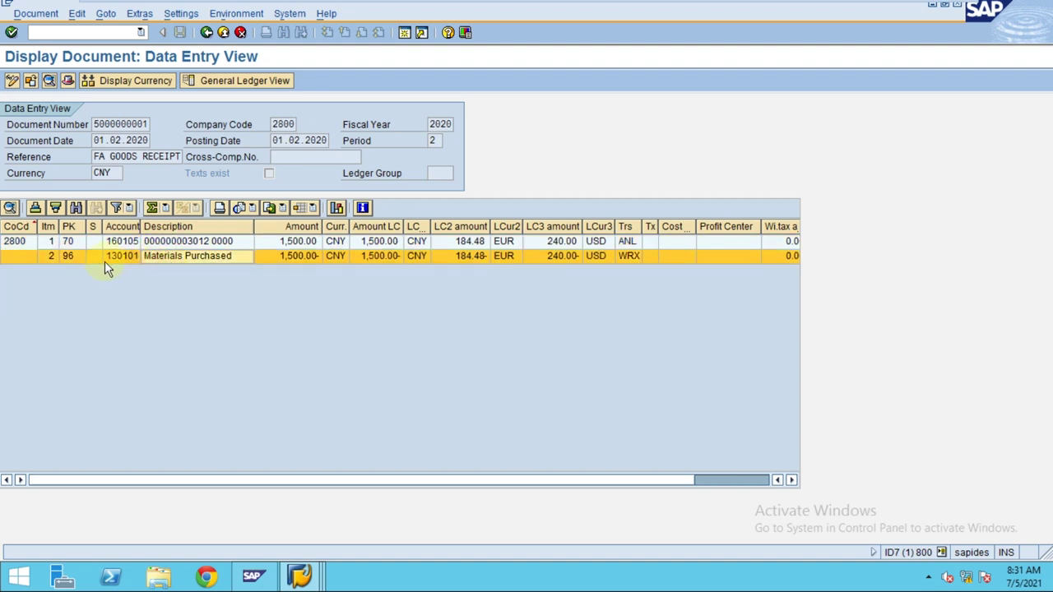
click(207, 32)
click(45, 188)
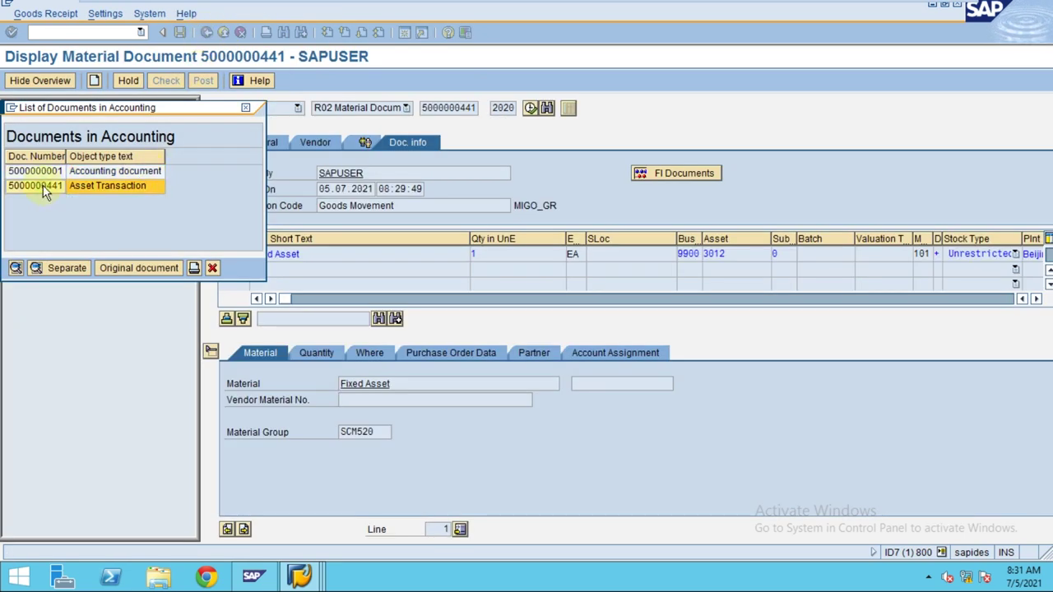
double_click(37, 186)
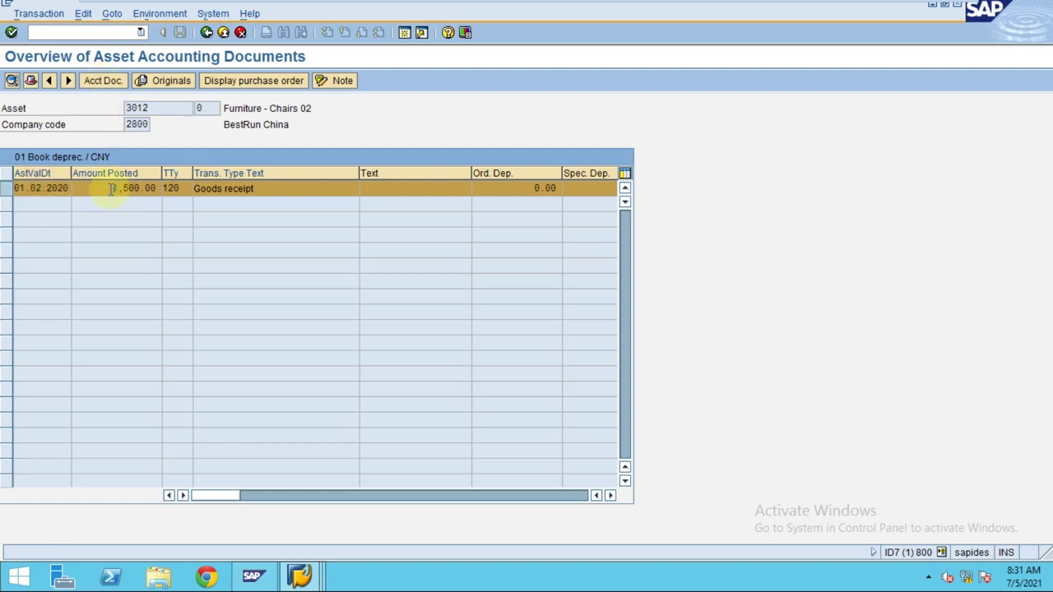
click(102, 81)
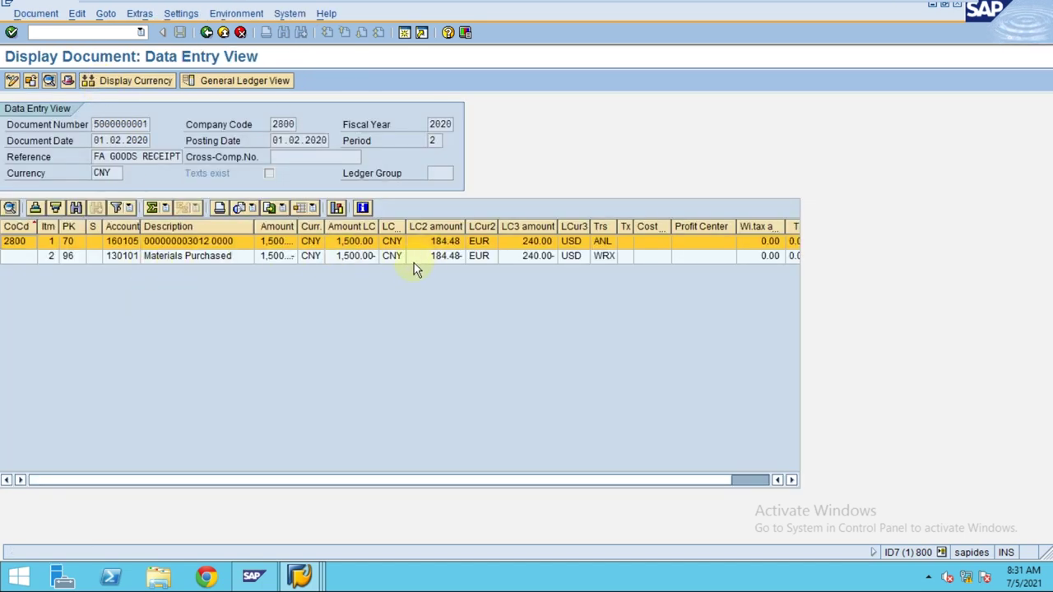
drag(298, 228, 320, 227)
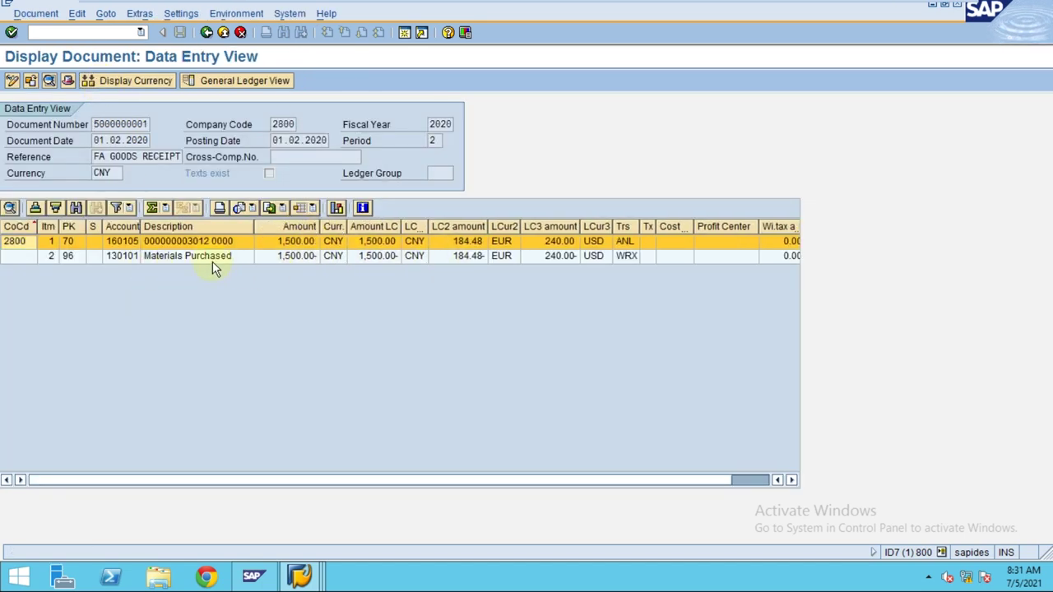
click(188, 256)
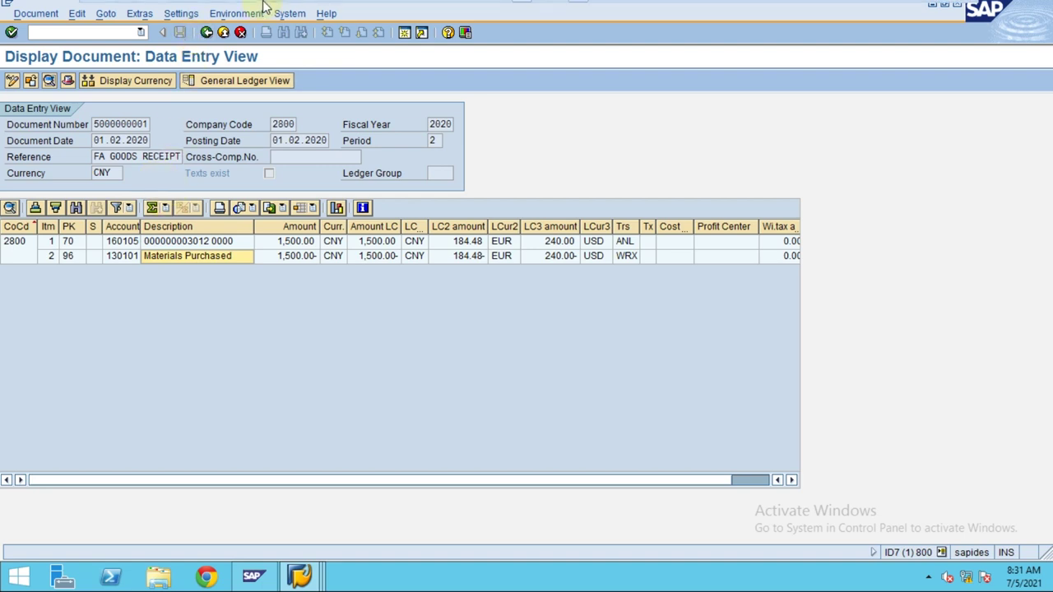
mouse_move(265, 7)
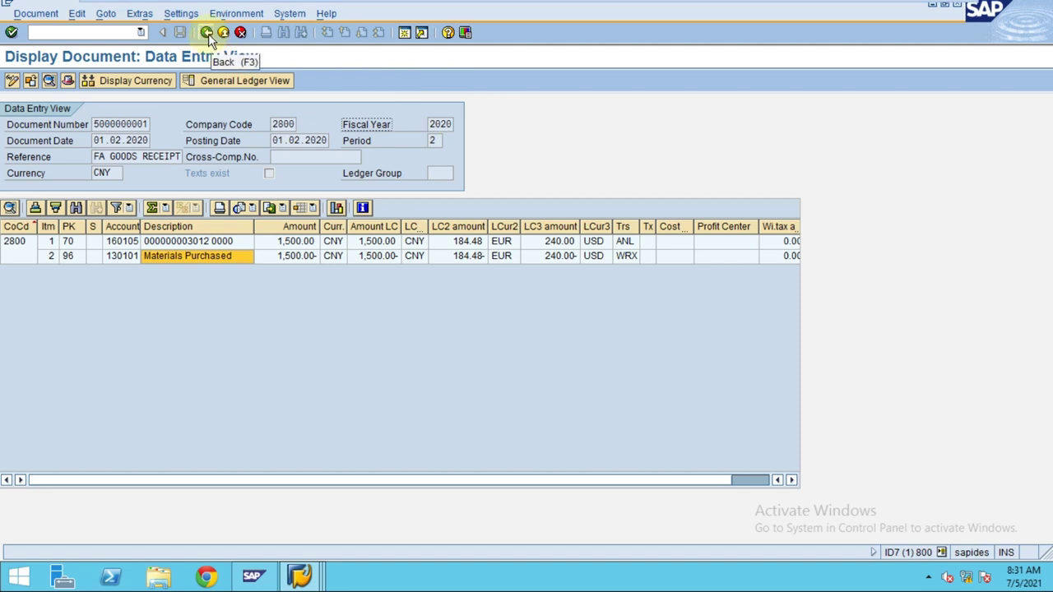
click(203, 244)
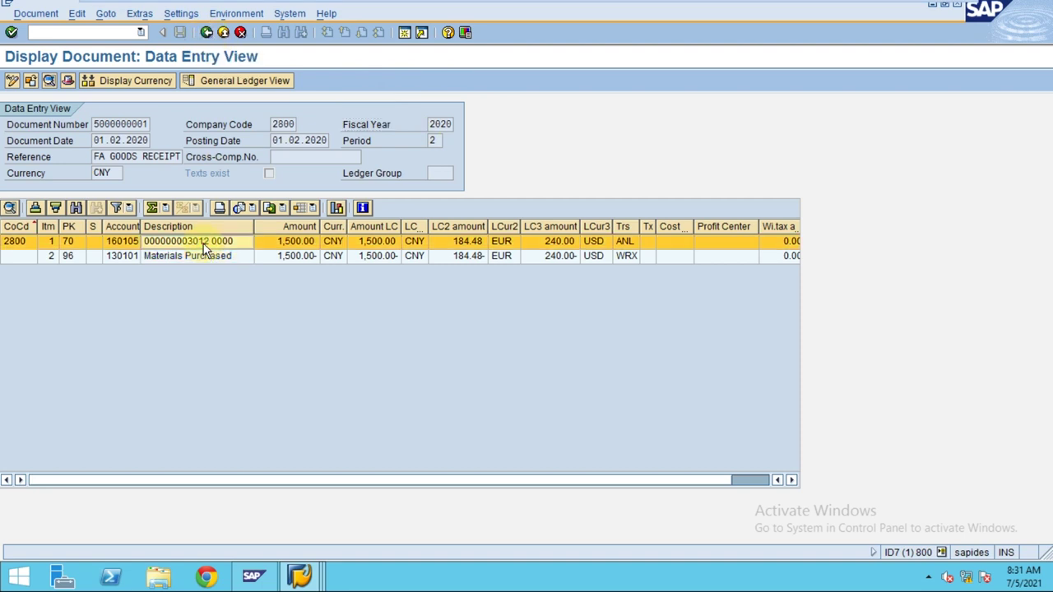
- Open line item 1's details and drill into asset 3012's master data
double_click(198, 241)
click(326, 320)
double_click(326, 320)
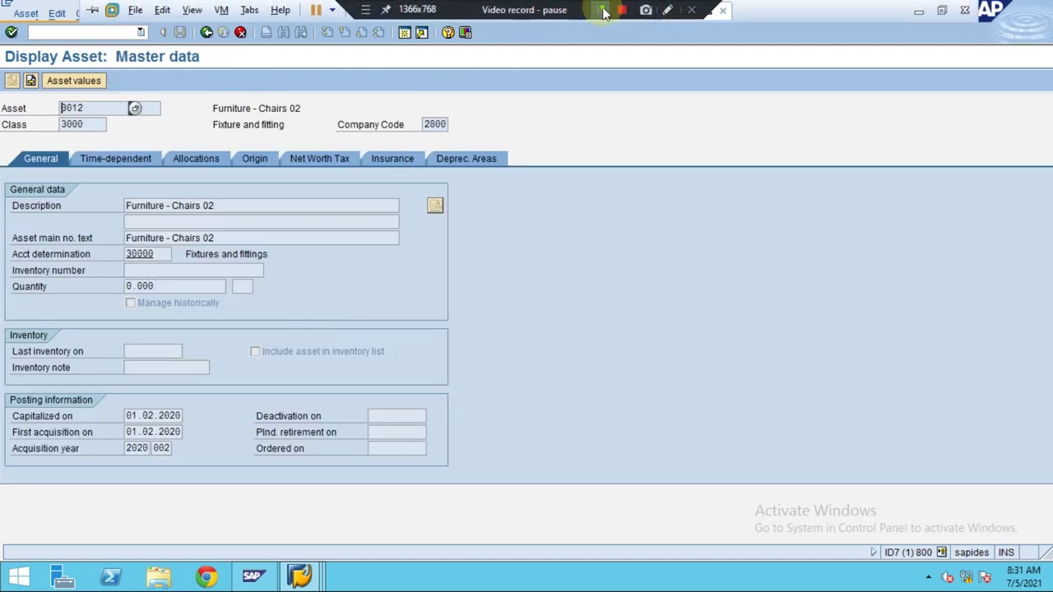
- Review asset 3012's posted values and planned depreciation for fiscal year 2020, then return to master data
click(82, 81)
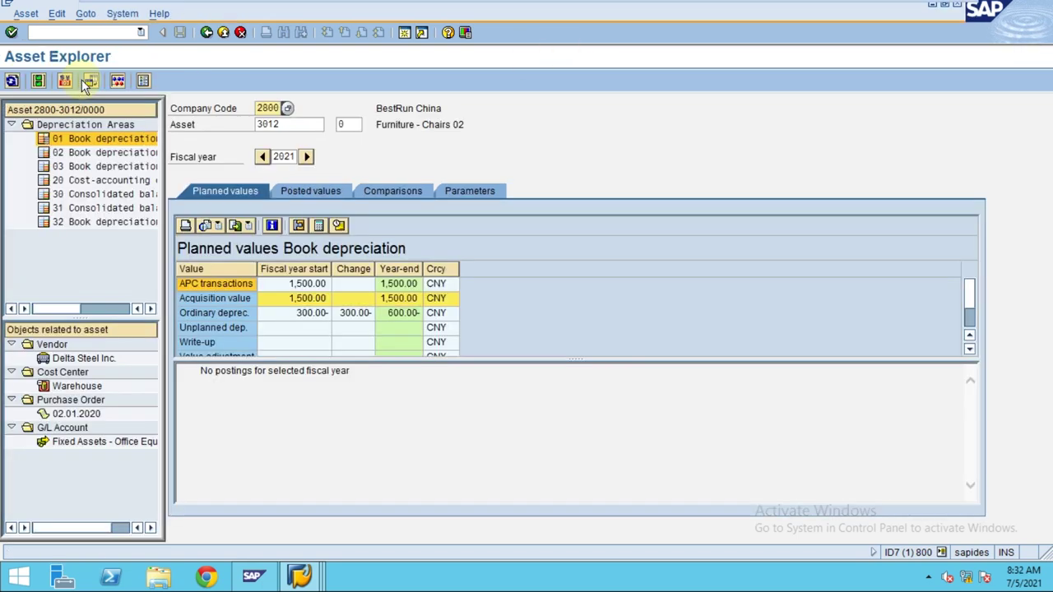
click(313, 189)
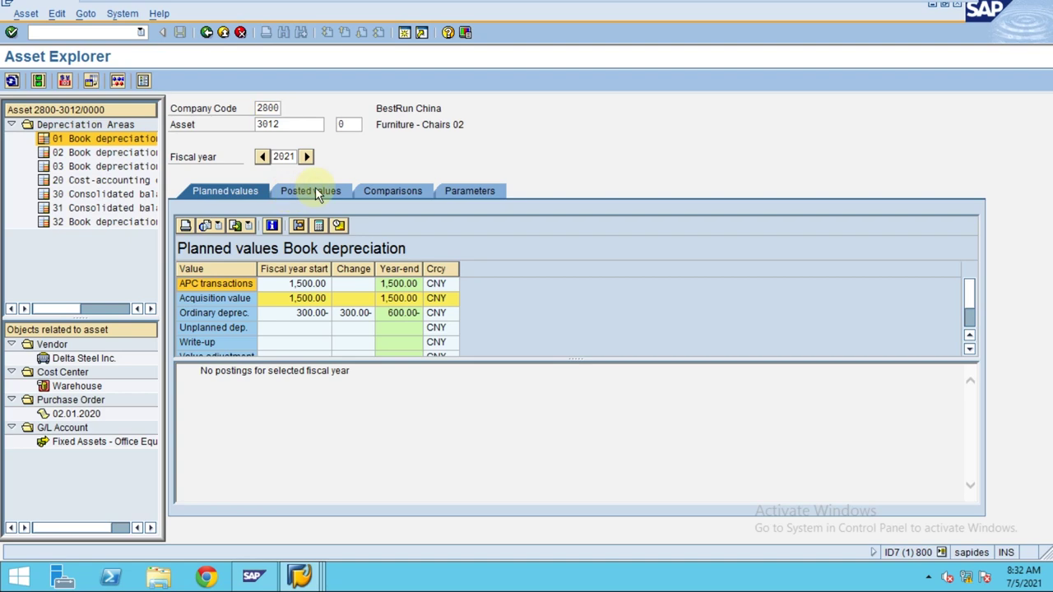
click(262, 156)
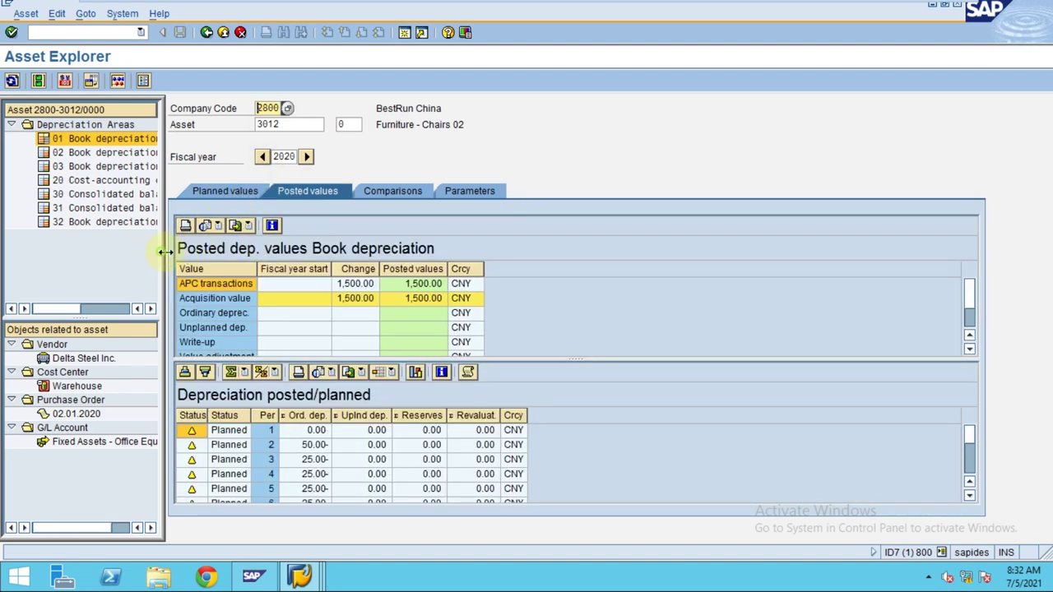
drag(165, 251, 326, 248)
click(474, 446)
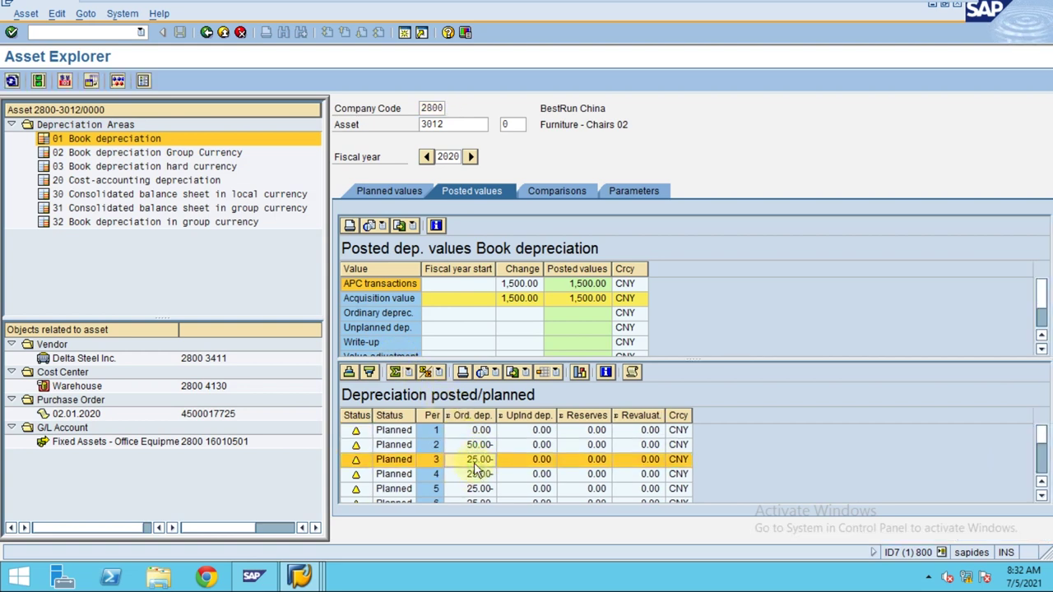
scroll(485, 481, down, 3)
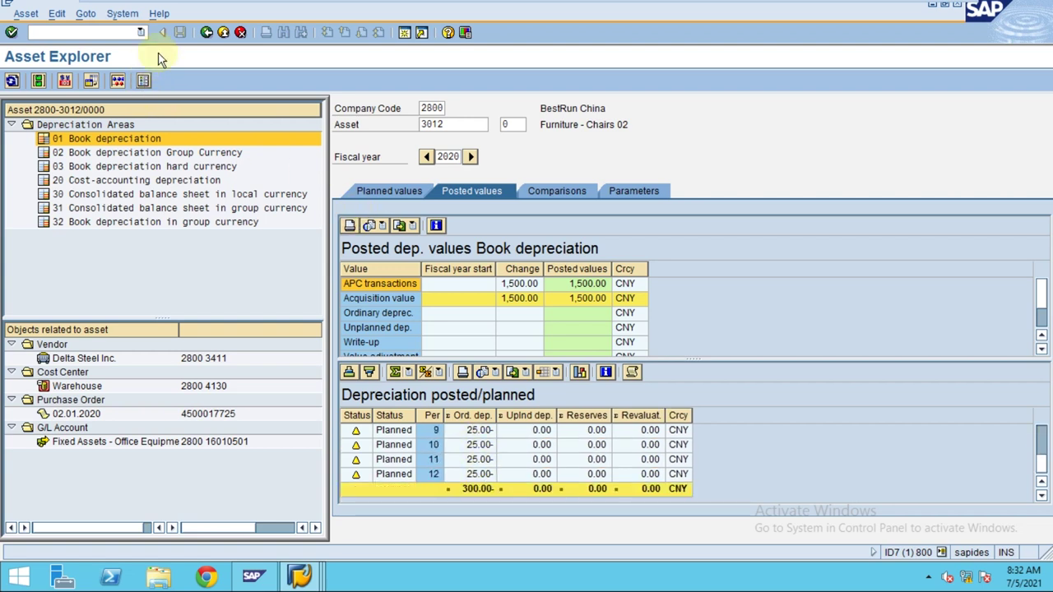
click(206, 34)
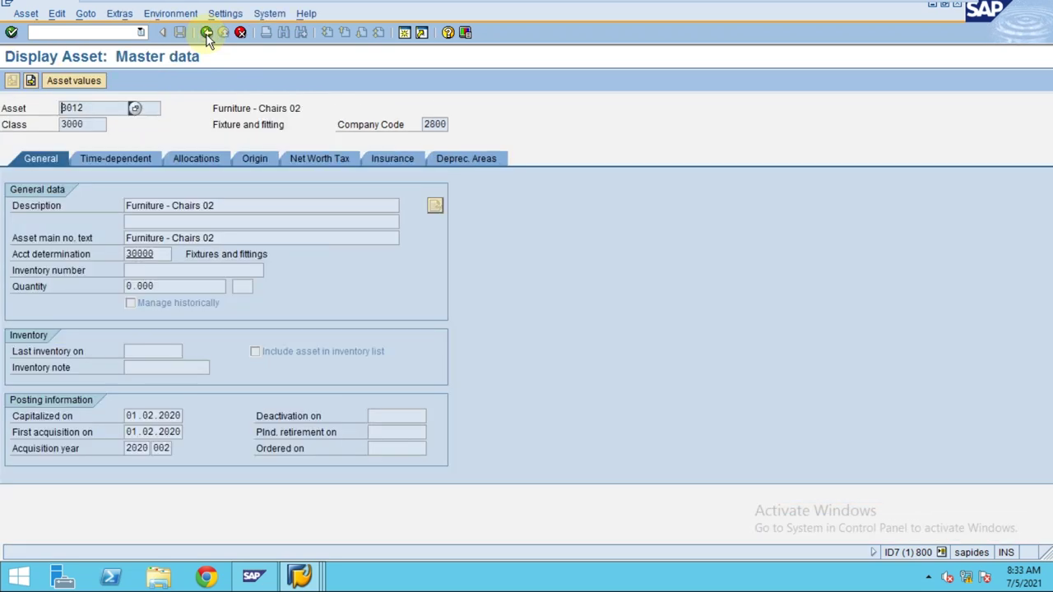
click(206, 34)
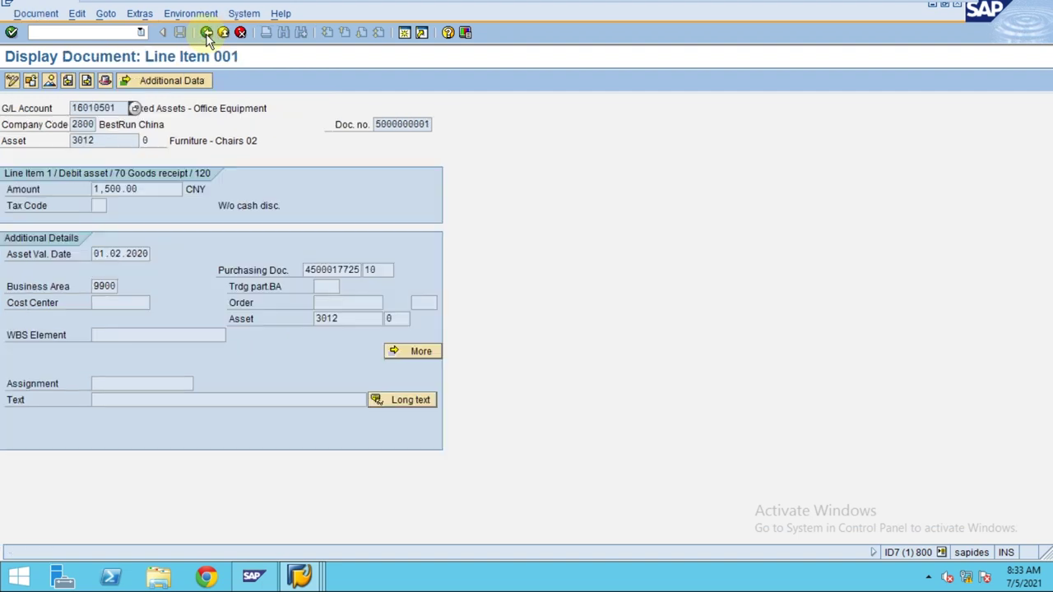
click(207, 33)
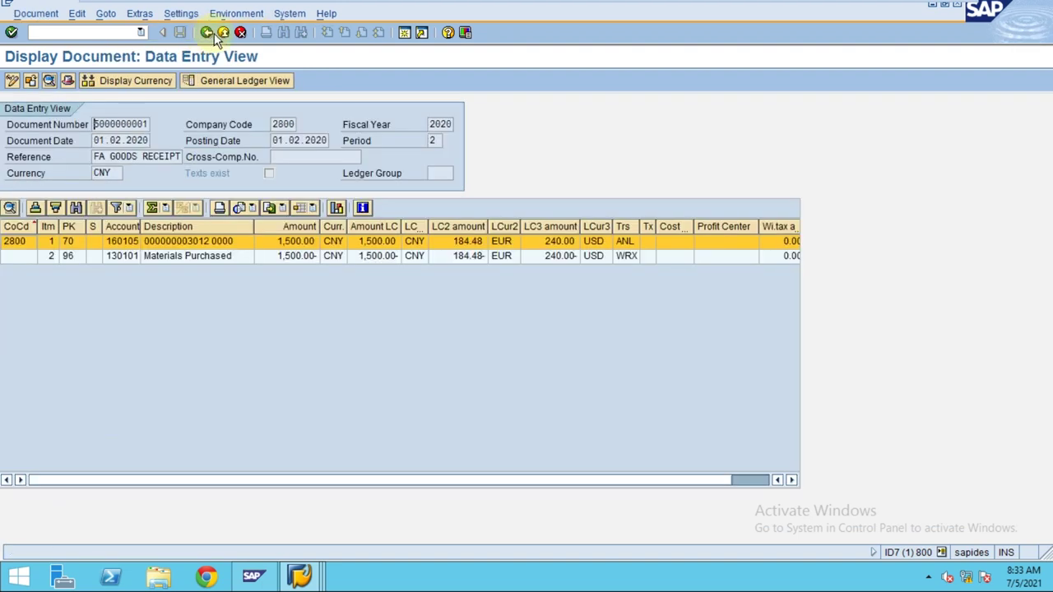
mouse_move(420, 5)
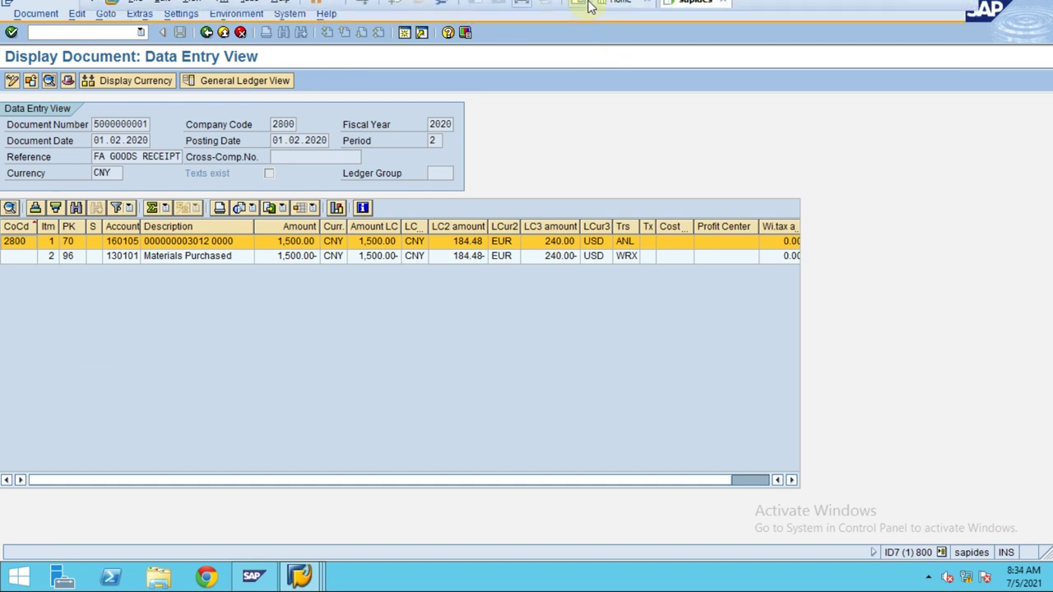
mouse_move(602, 11)
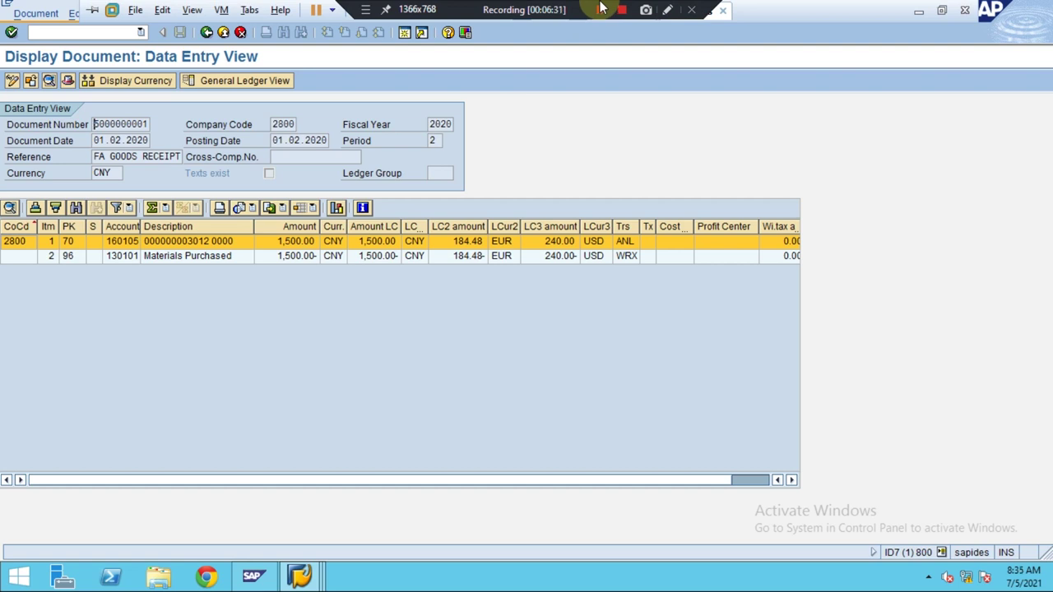
click(667, 10)
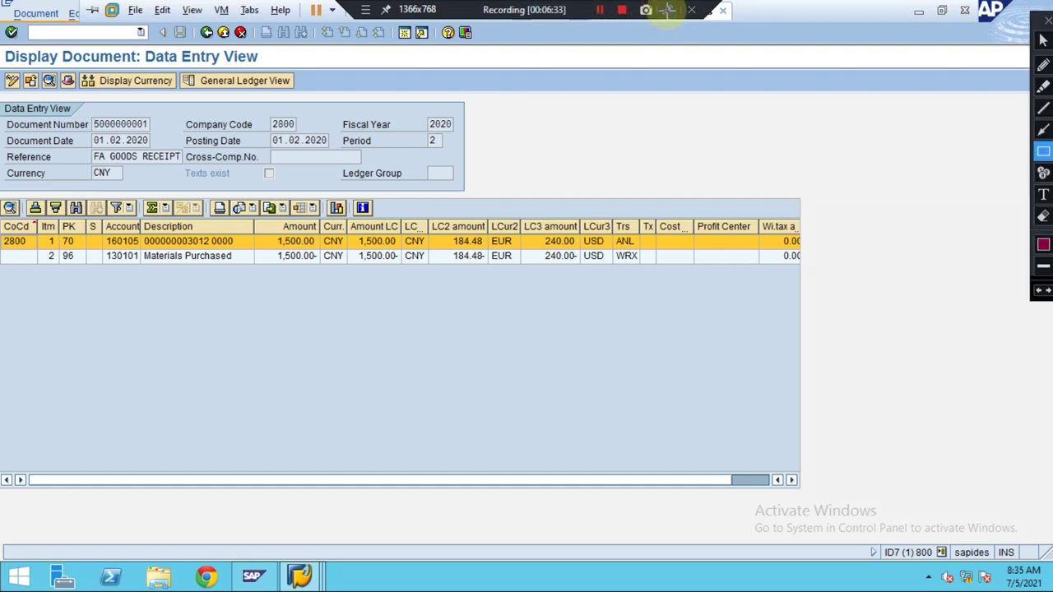
click(1044, 154)
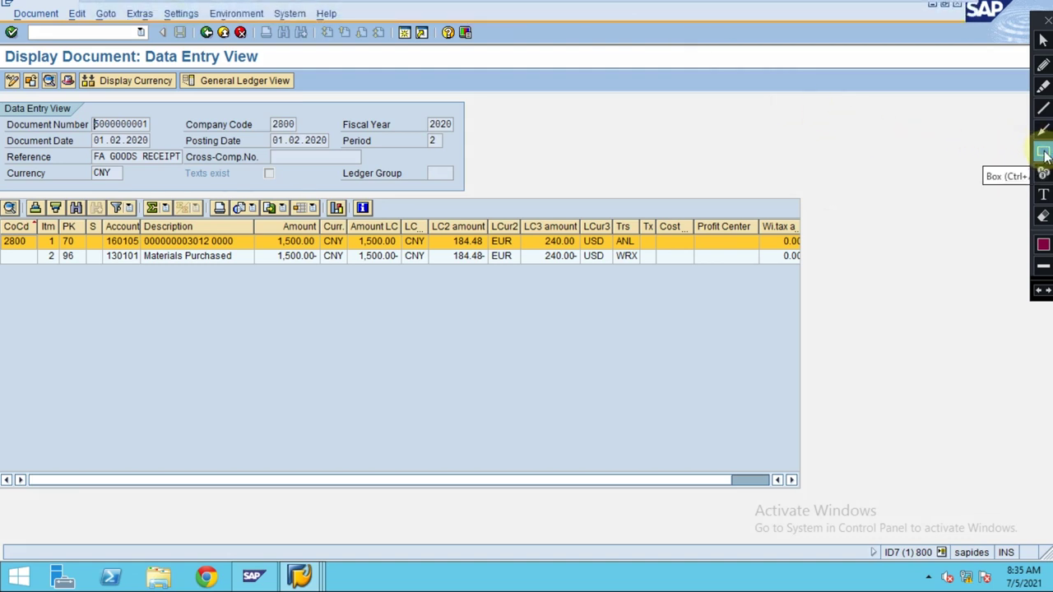
drag(610, 216, 646, 263)
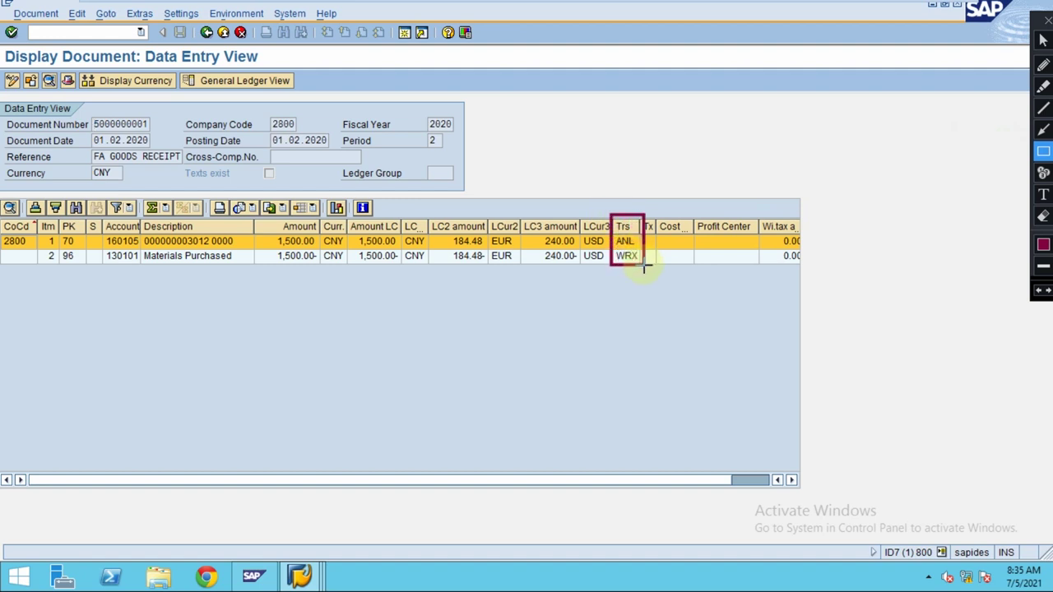
click(1043, 129)
mouse_move(713, 304)
mouse_down()
mouse_move(654, 288)
mouse_move(646, 268)
mouse_up()
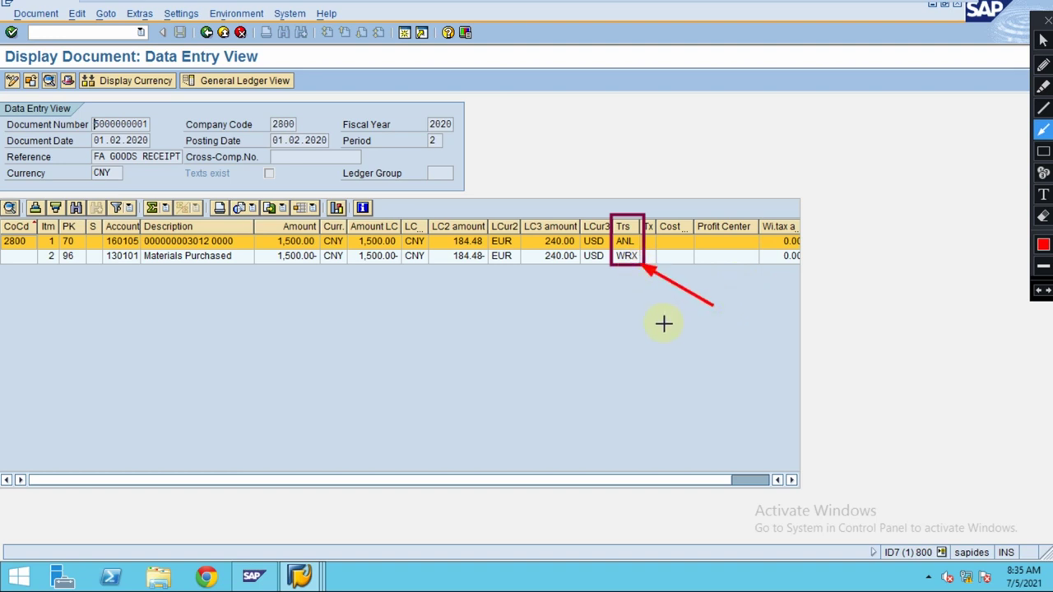
drag(707, 176, 639, 240)
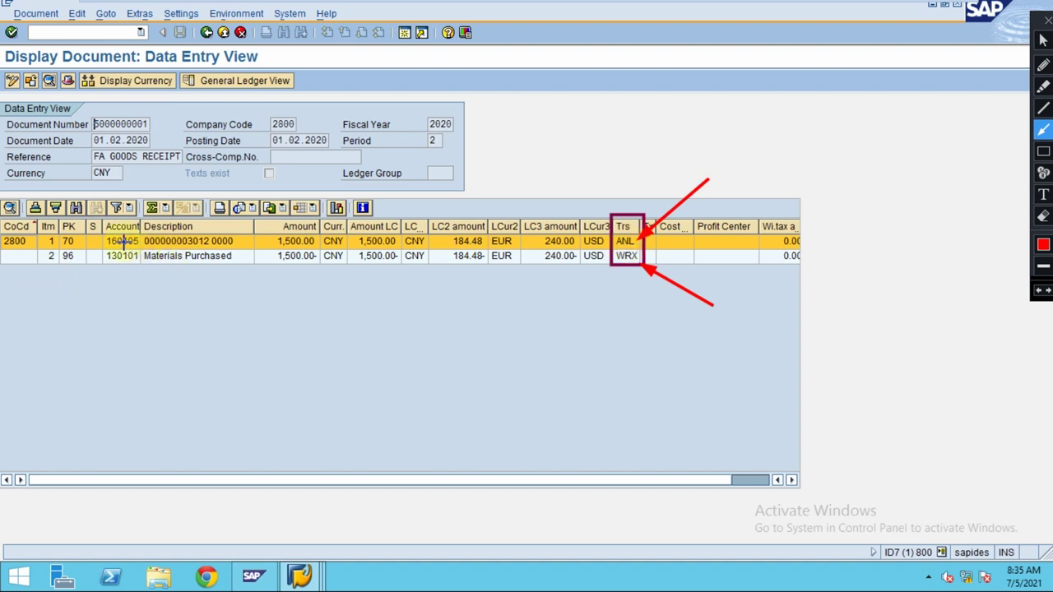
click(1045, 156)
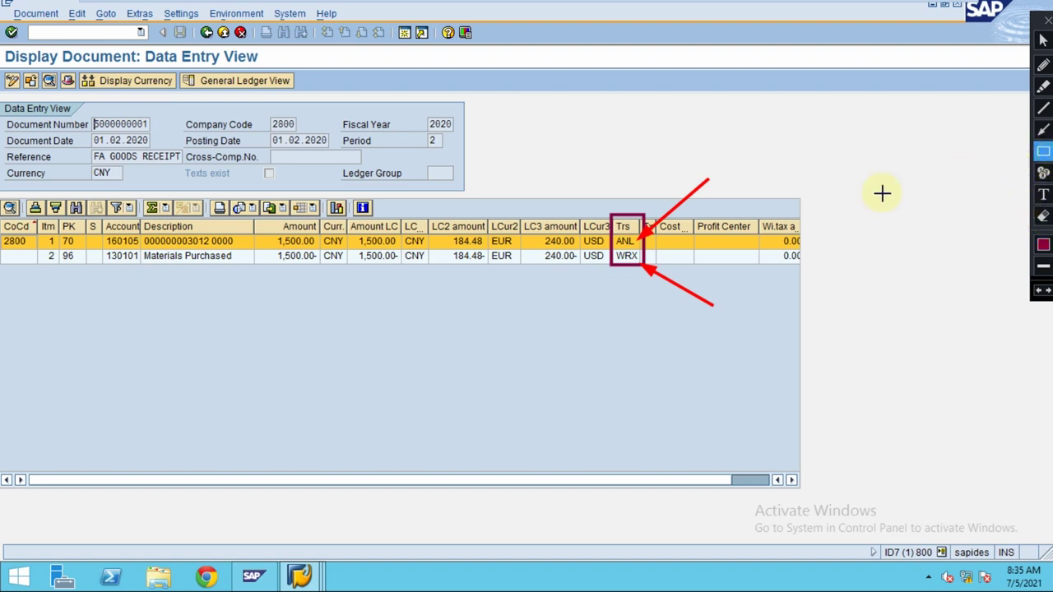
mouse_move(95, 216)
mouse_down()
mouse_move(136, 232)
mouse_move(143, 270)
mouse_up()
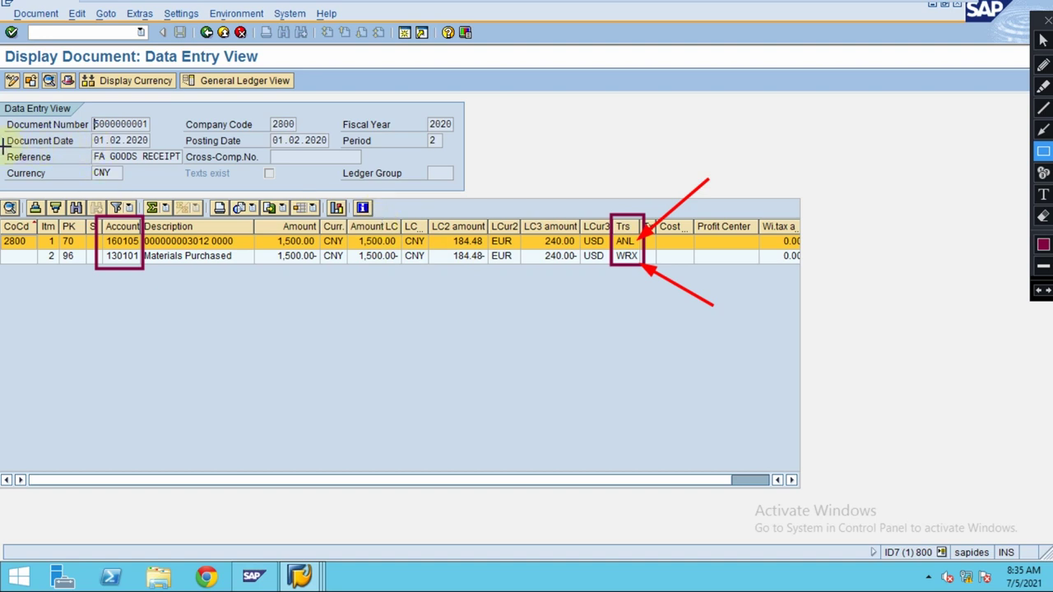
mouse_move(3, 146)
mouse_down()
mouse_move(79, 169)
mouse_move(192, 173)
mouse_up()
click(1043, 129)
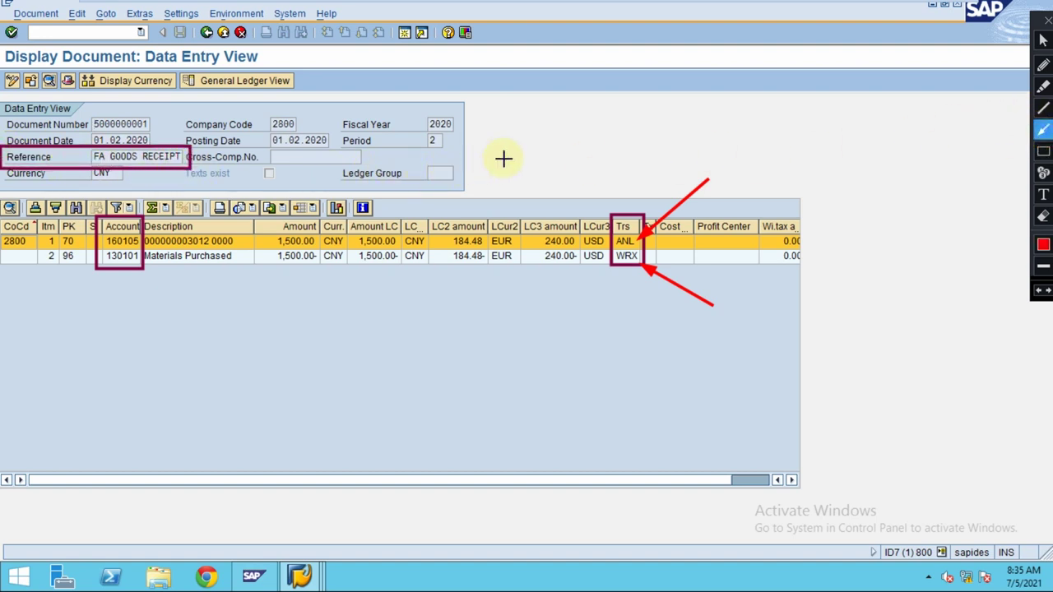
drag(190, 101, 152, 157)
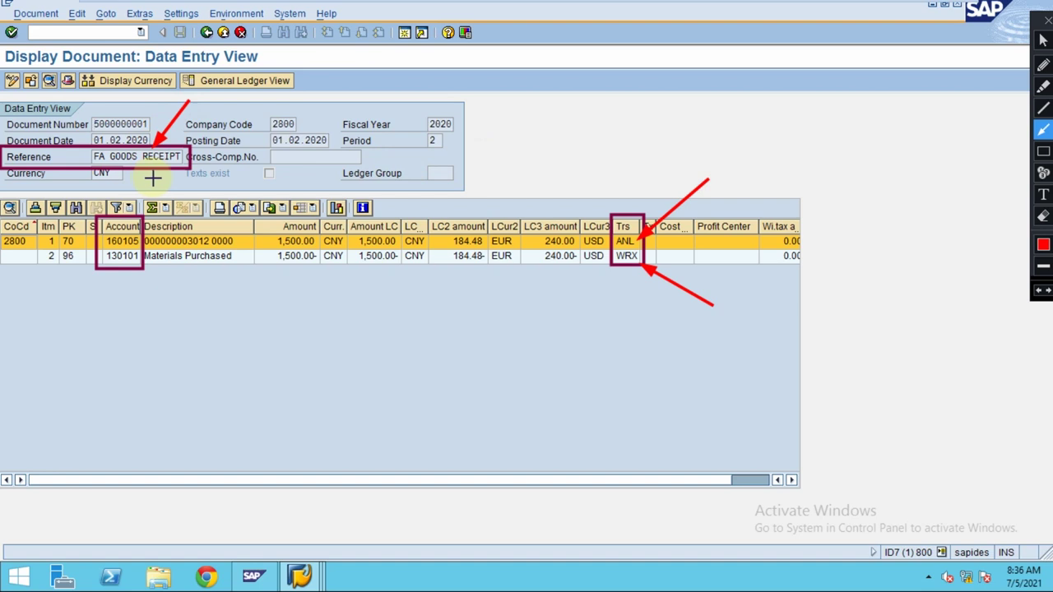
key(Escape)
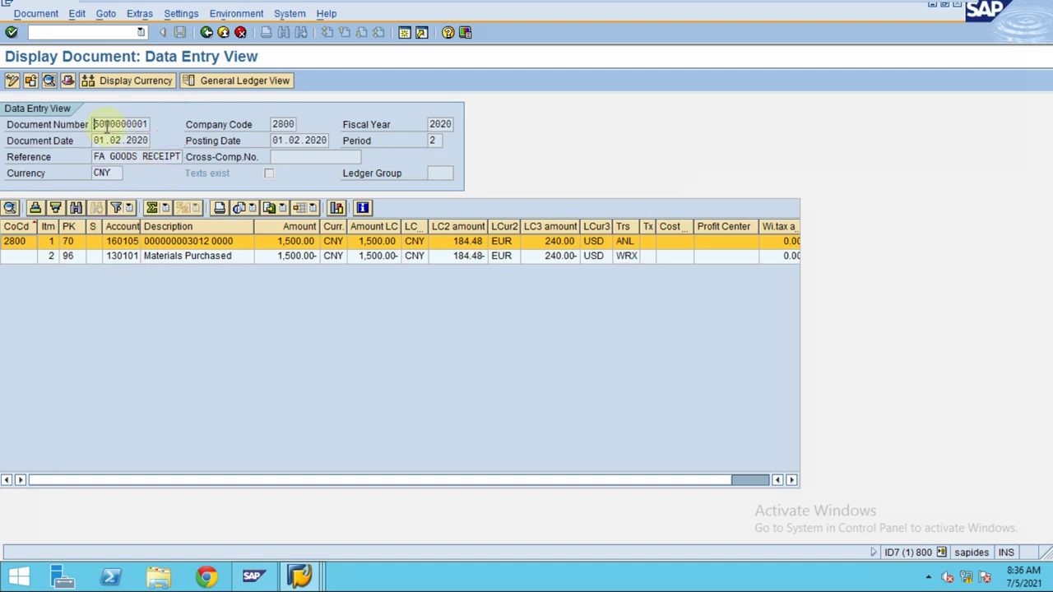
click(68, 81)
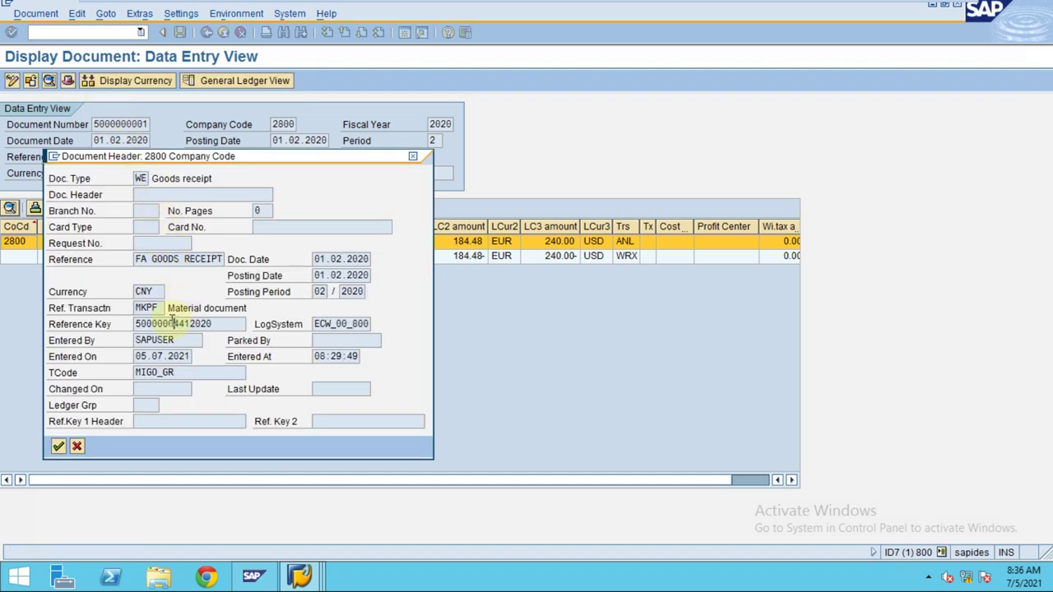
mouse_move(492, 10)
mouse_move(675, 6)
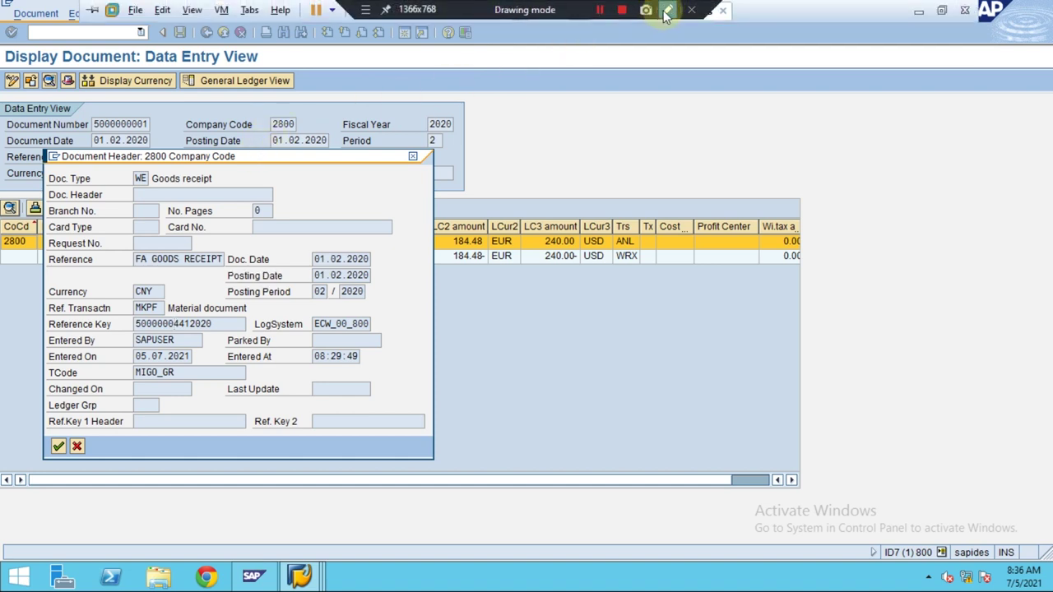
click(667, 10)
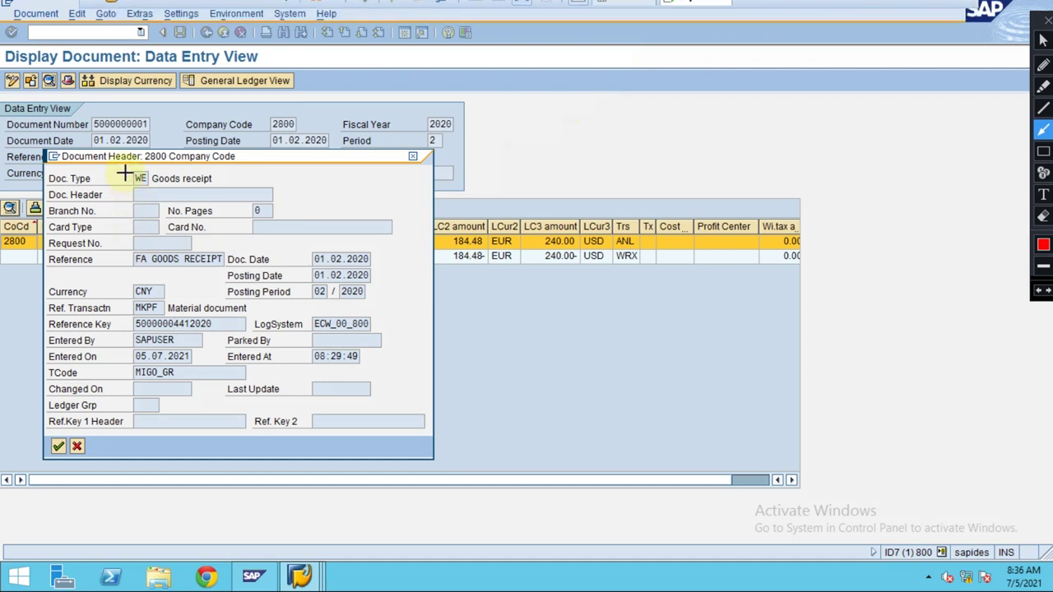
mouse_move(46, 169)
mouse_down()
mouse_move(152, 179)
mouse_move(139, 179)
mouse_up()
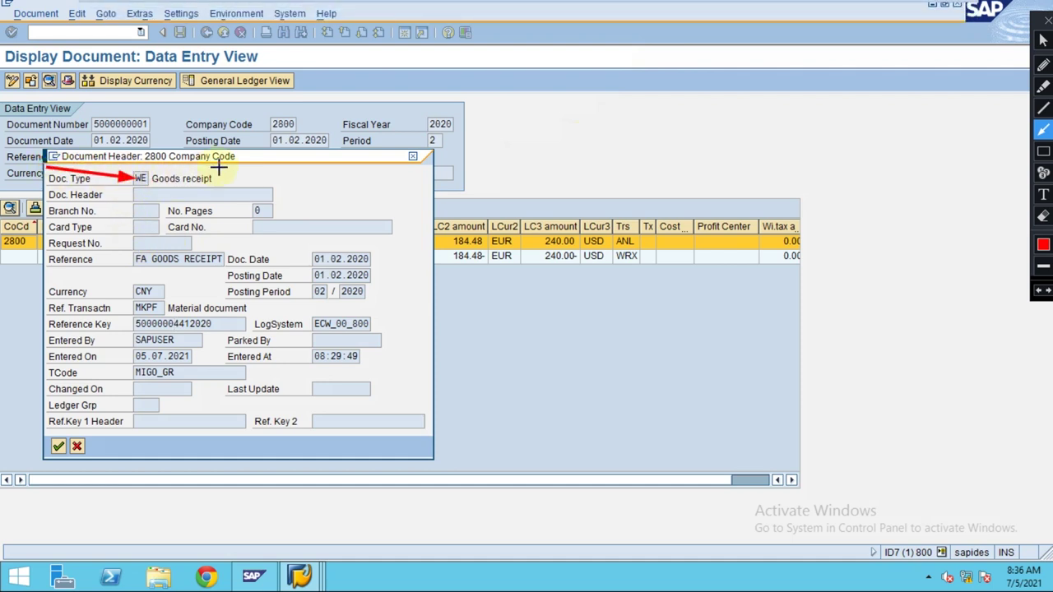
key(Escape)
mouse_move(449, 7)
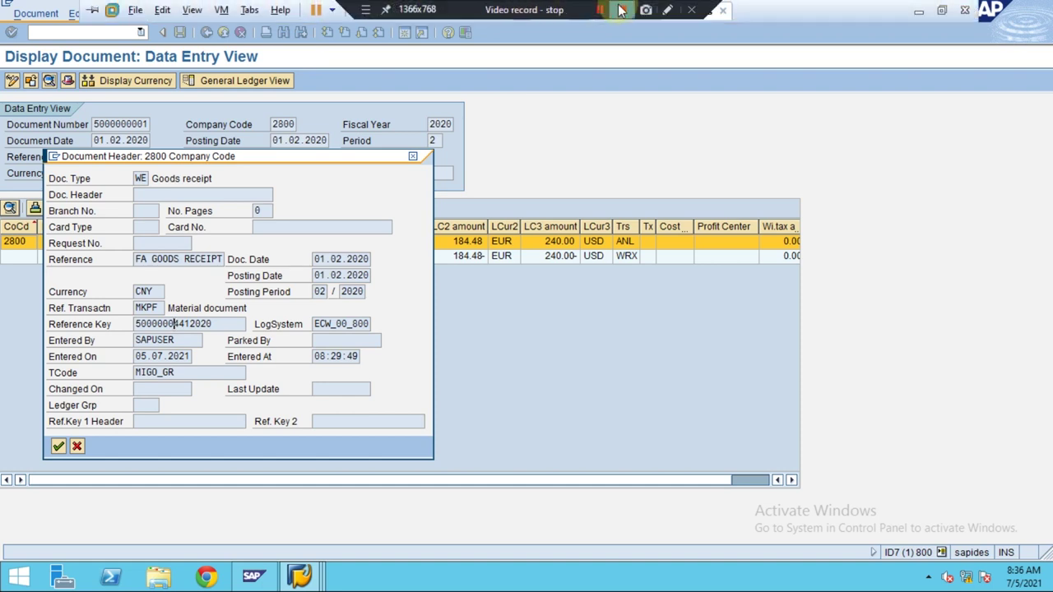
click(667, 10)
click(1044, 151)
drag(73, 183, 222, 189)
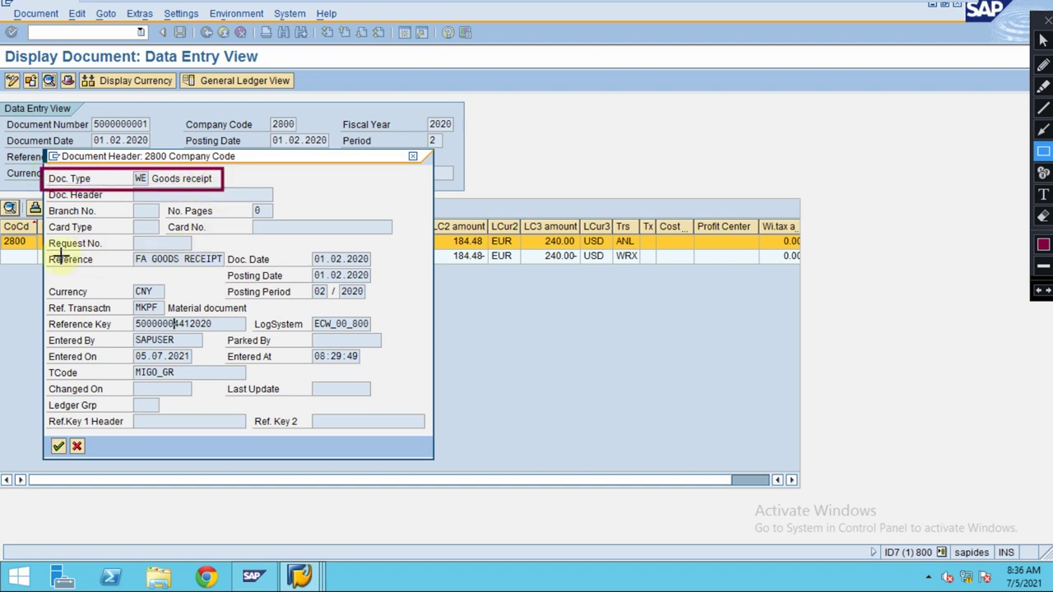
drag(39, 251, 224, 271)
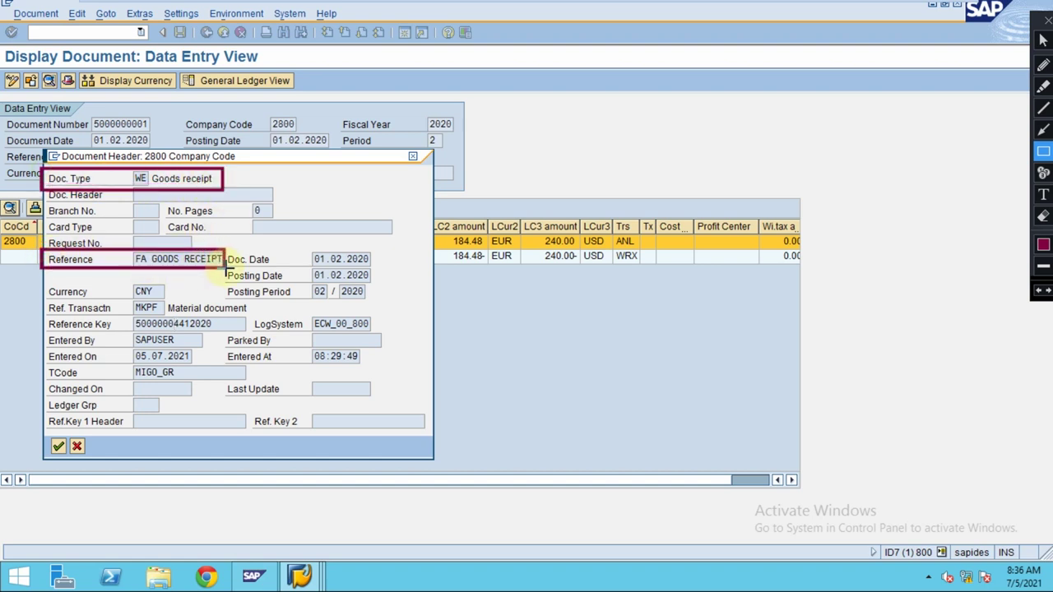
drag(39, 299, 247, 323)
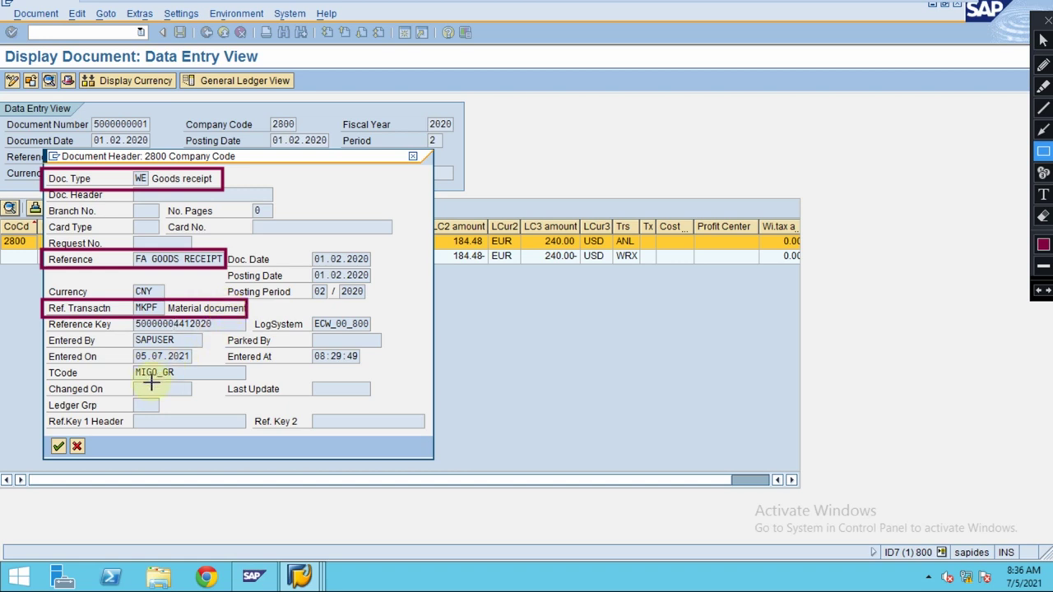
drag(49, 367, 195, 381)
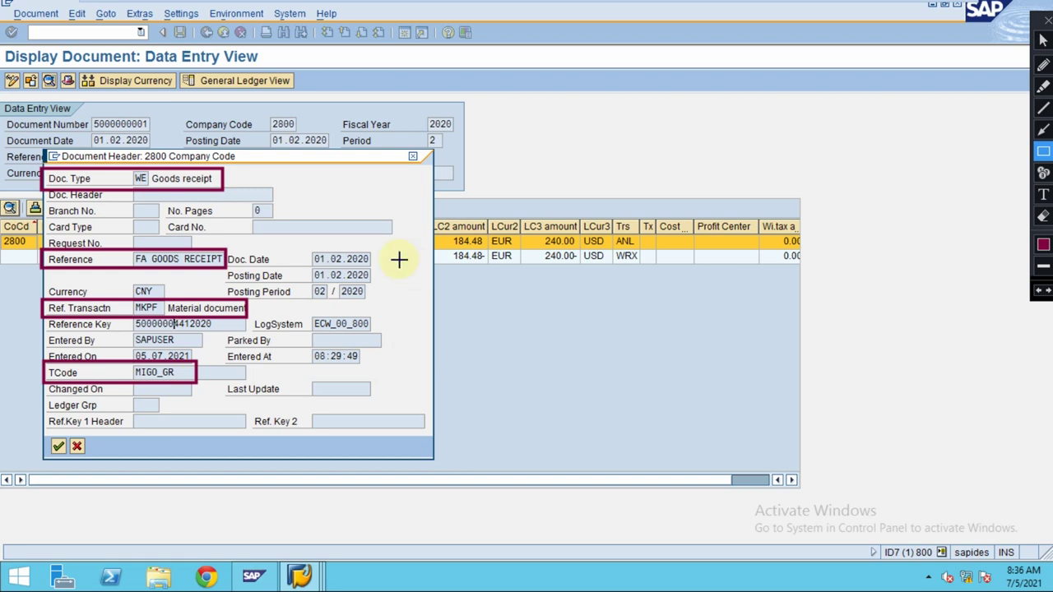
key(Escape)
click(77, 447)
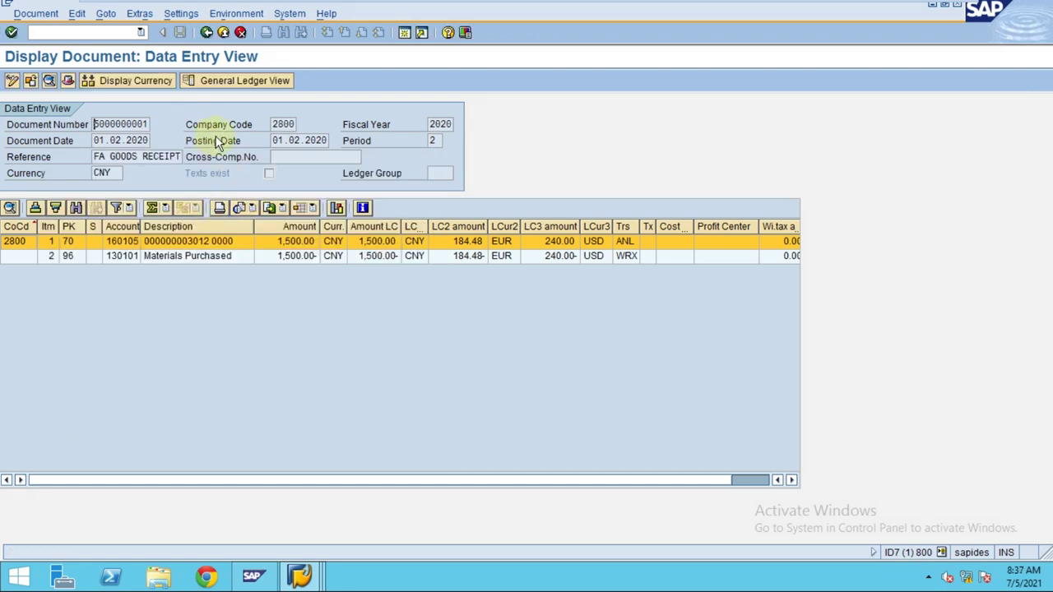
click(208, 32)
click(207, 32)
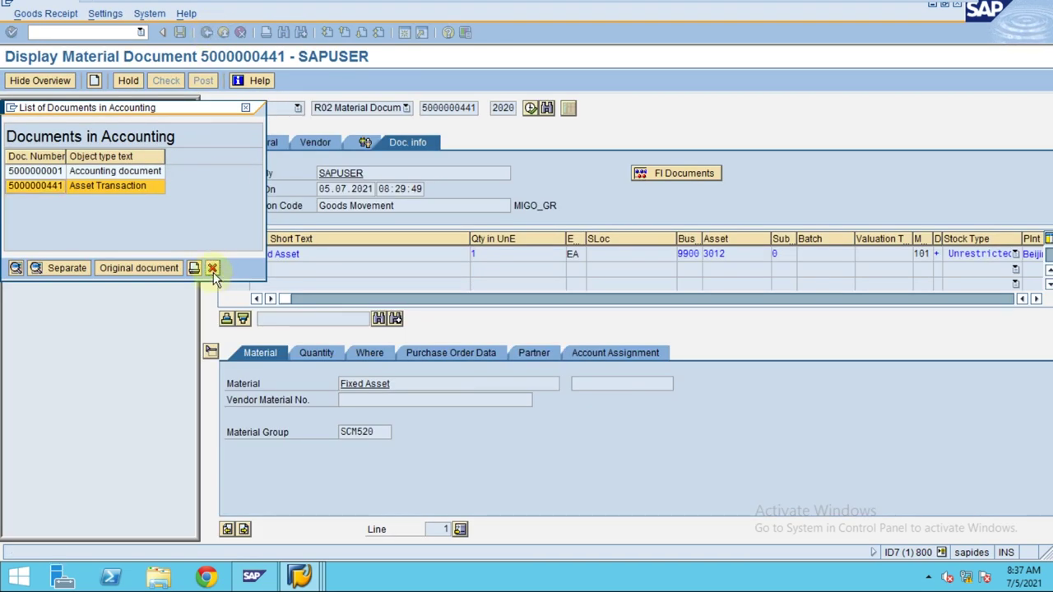
click(212, 268)
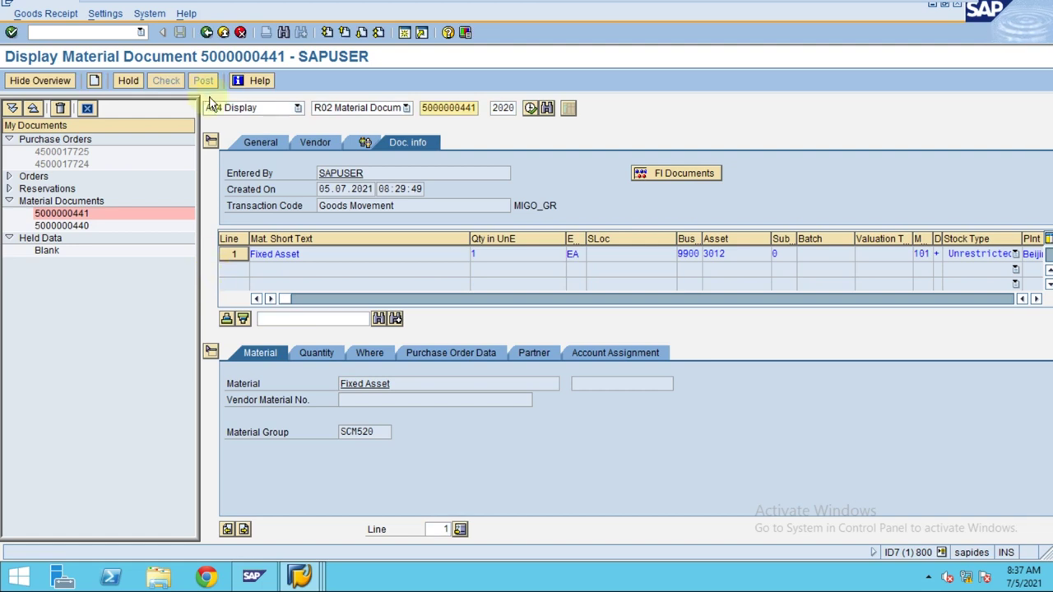
click(211, 35)
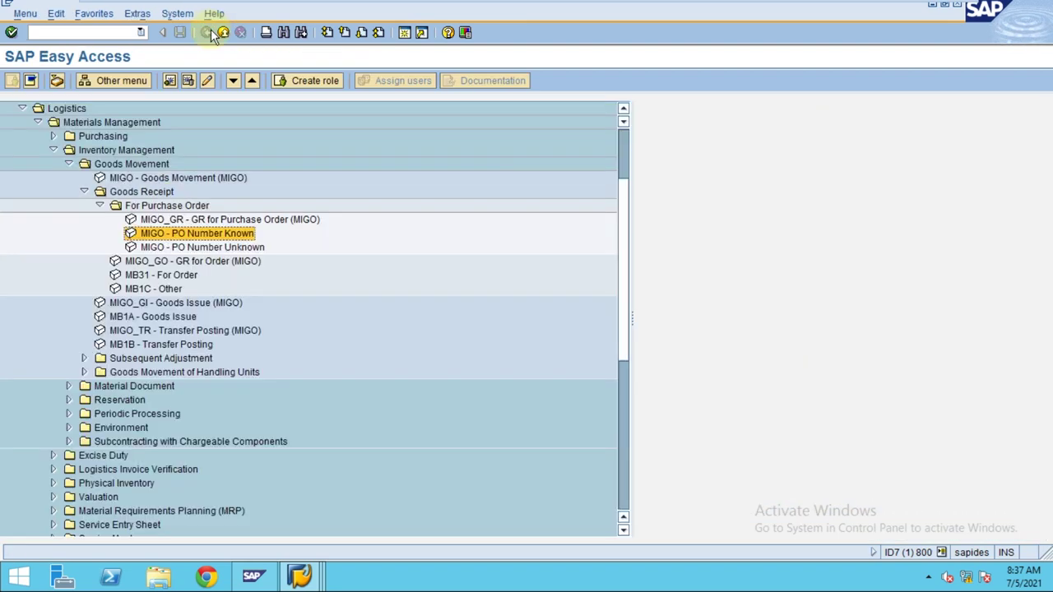